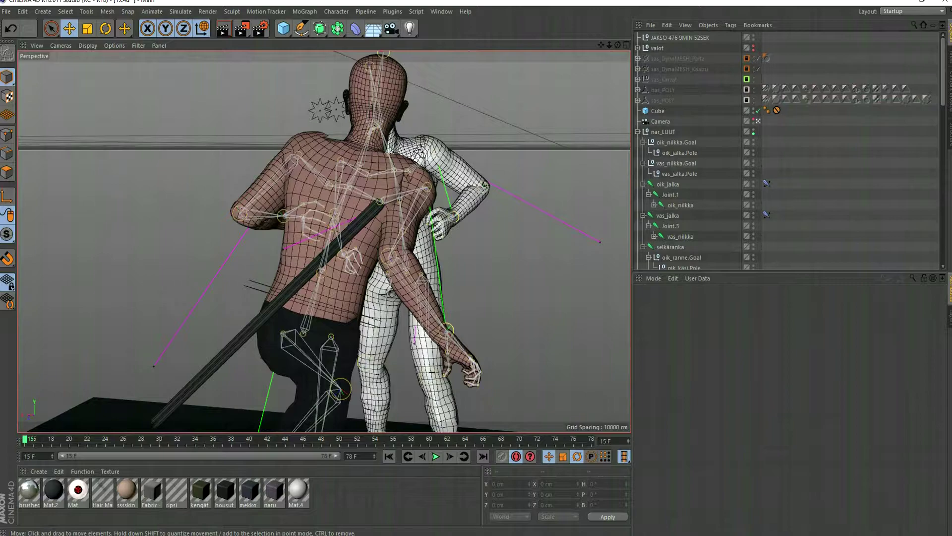
click(6, 11)
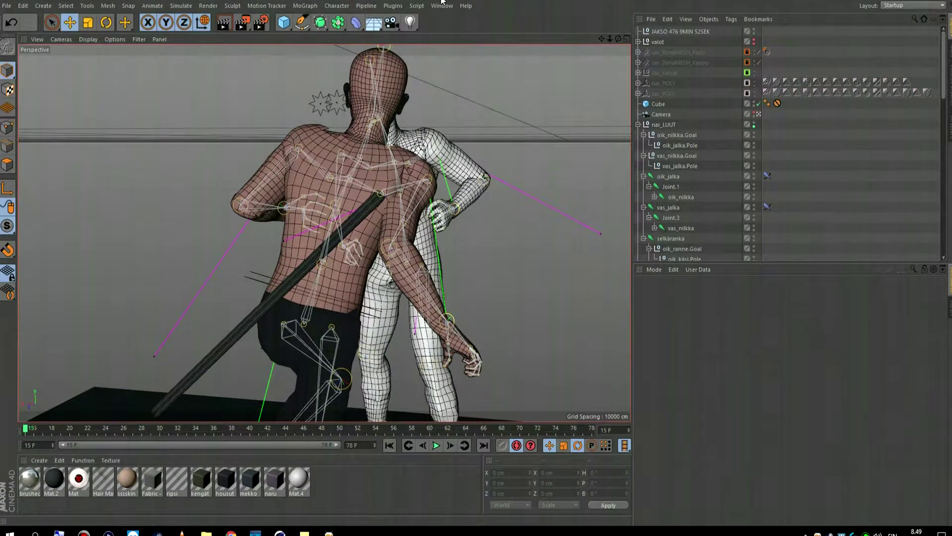
click(393, 5)
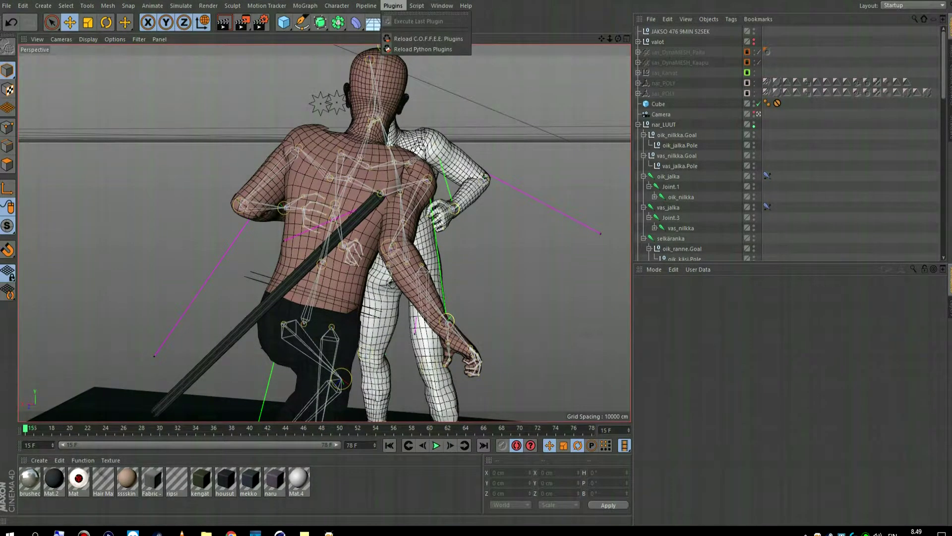
key(Escape)
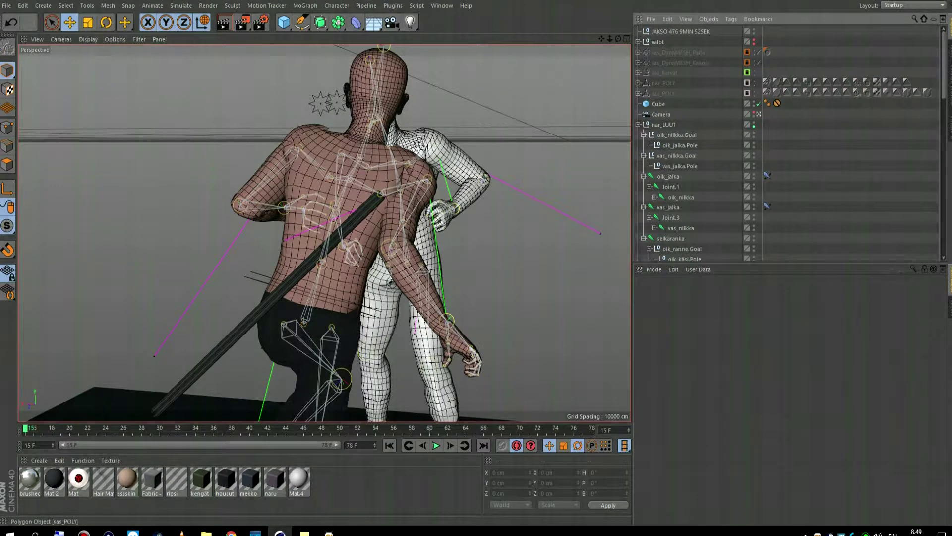
Look through the character rig's joint hierarchy and examine how the nar_LUUT rig is organised.
scroll(680, 145, down, 5)
scroll(681, 145, up, 5)
scroll(681, 145, down, 10)
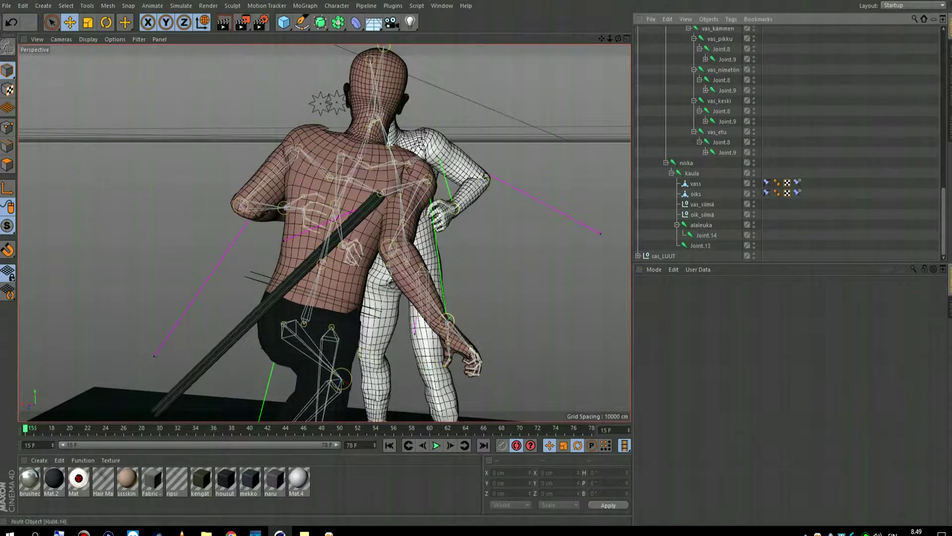
scroll(680, 145, up, 1)
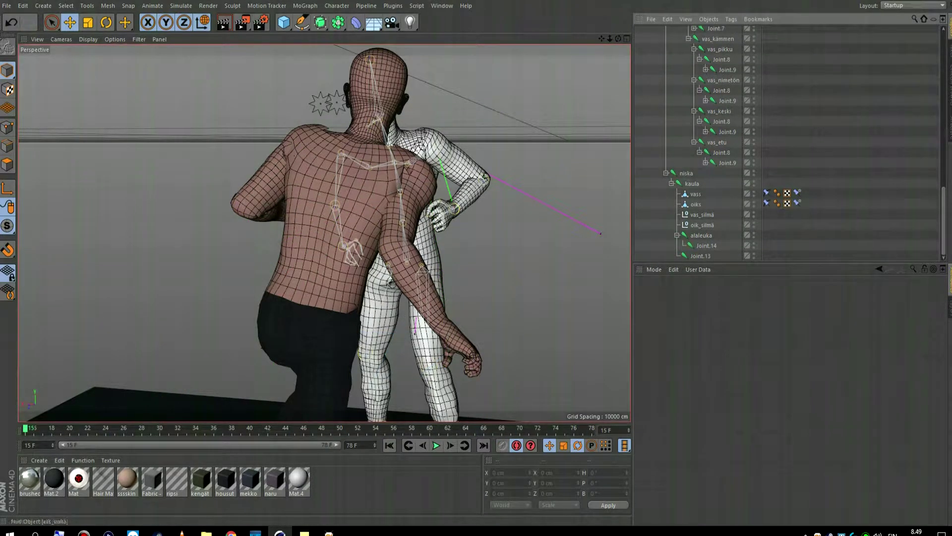
scroll(680, 145, up, 10)
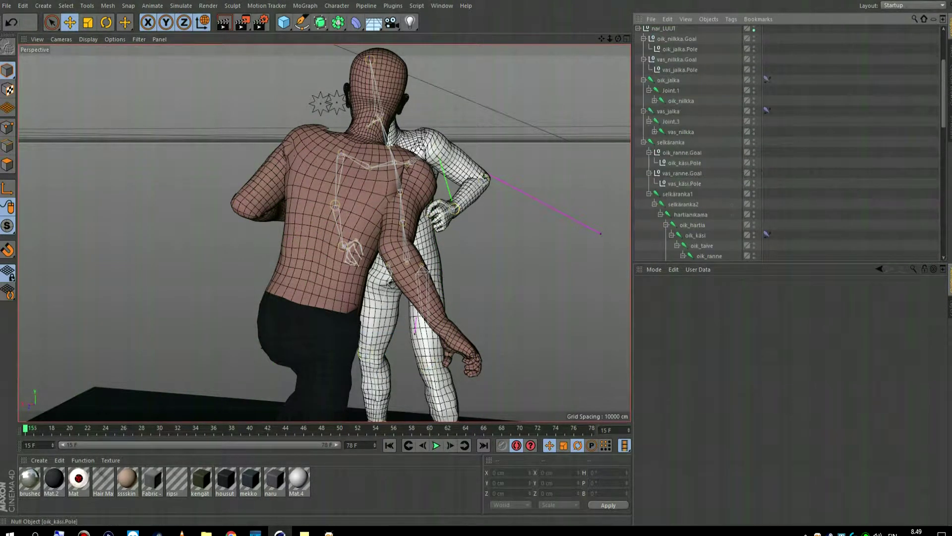
click(638, 90)
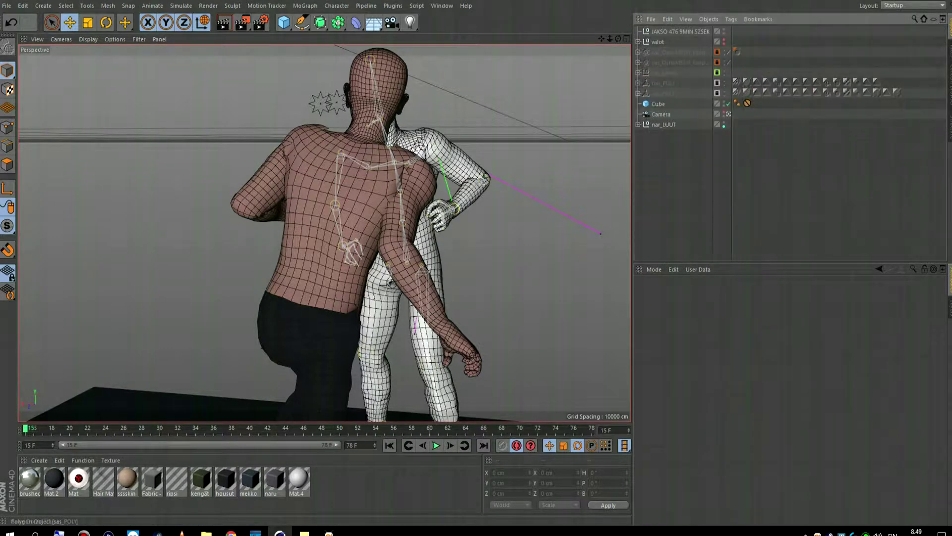
click(664, 125)
click(674, 188)
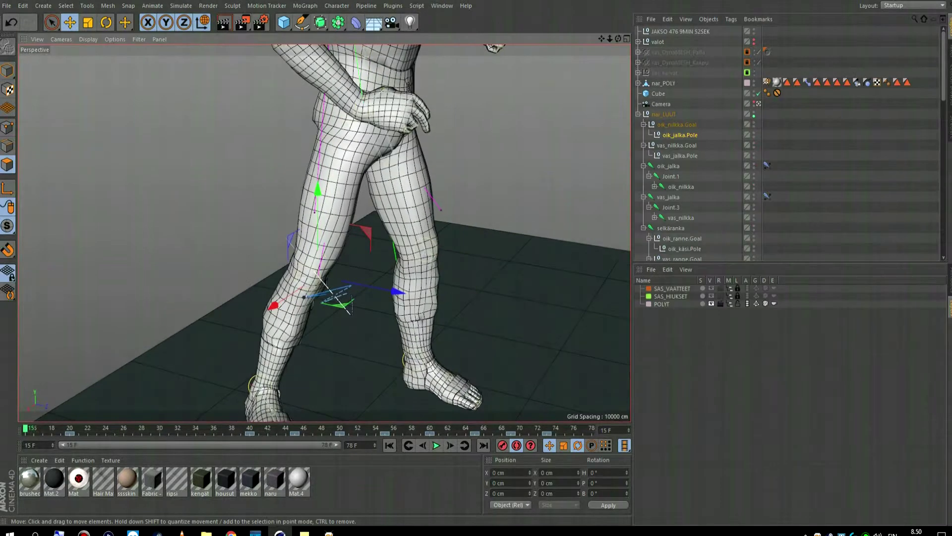
Display the oik_jalka joint's skin weights on the character's thigh with the Weight Tool.
click(668, 166)
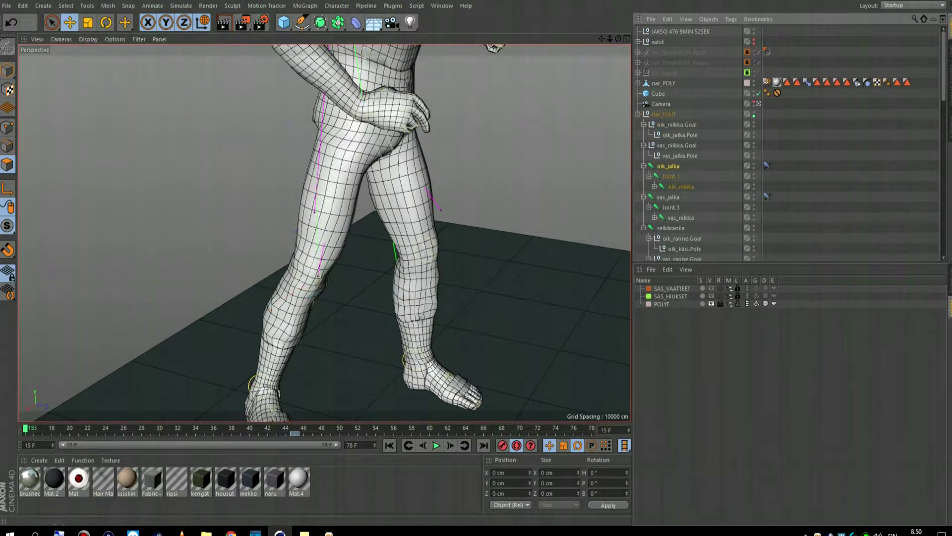
click(305, 5)
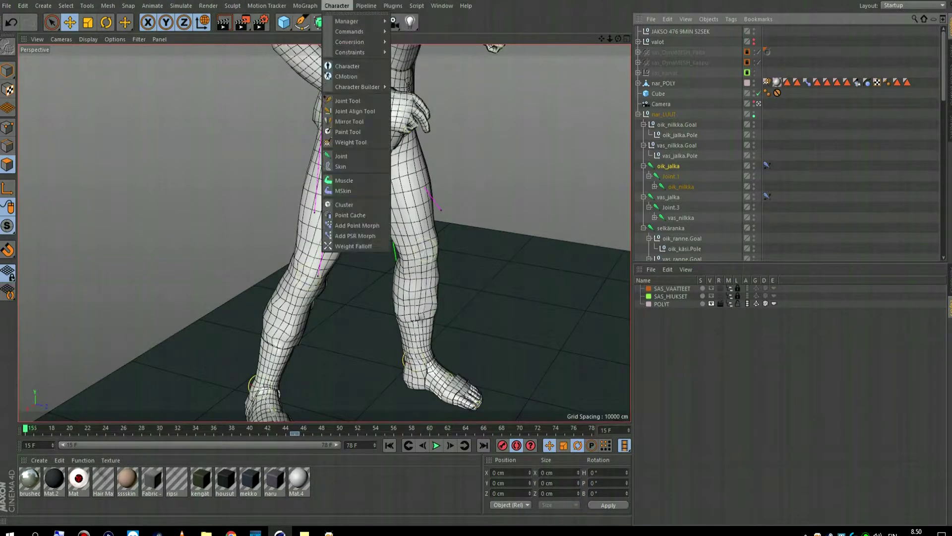
mouse_move(336, 5)
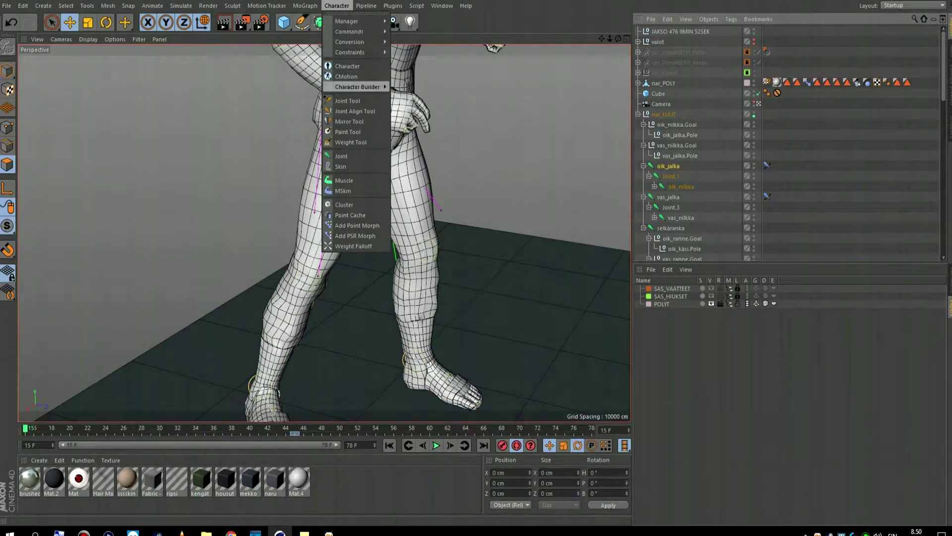
click(351, 141)
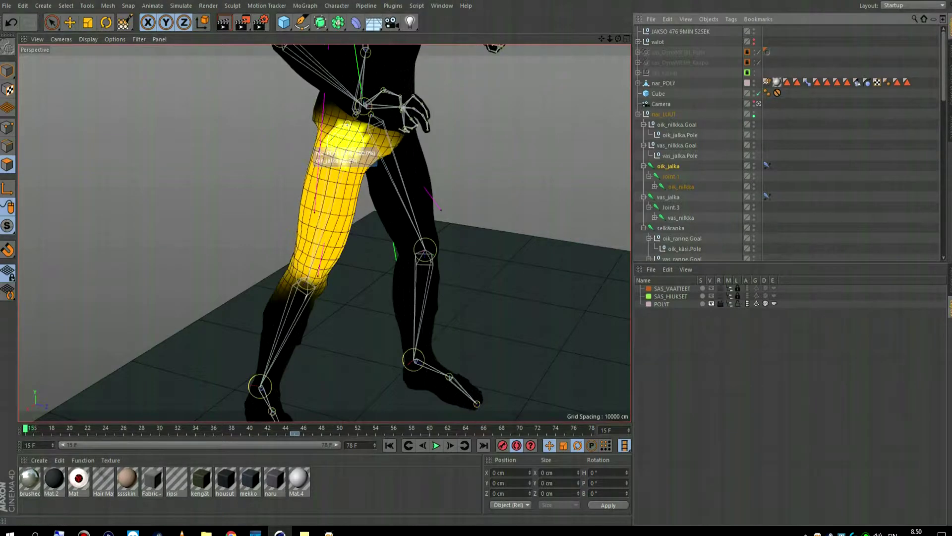
scroll(323, 238, up, 5)
mouse_move(324, 233)
alt+mouse_down()
mouse_move(328, 212)
mouse_move(404, 214)
alt+mouse_up()
Raise the oik_nilkka.Goal control with the Move tool so the oik_jalka leg bends at the knee.
click(671, 176)
key(r)
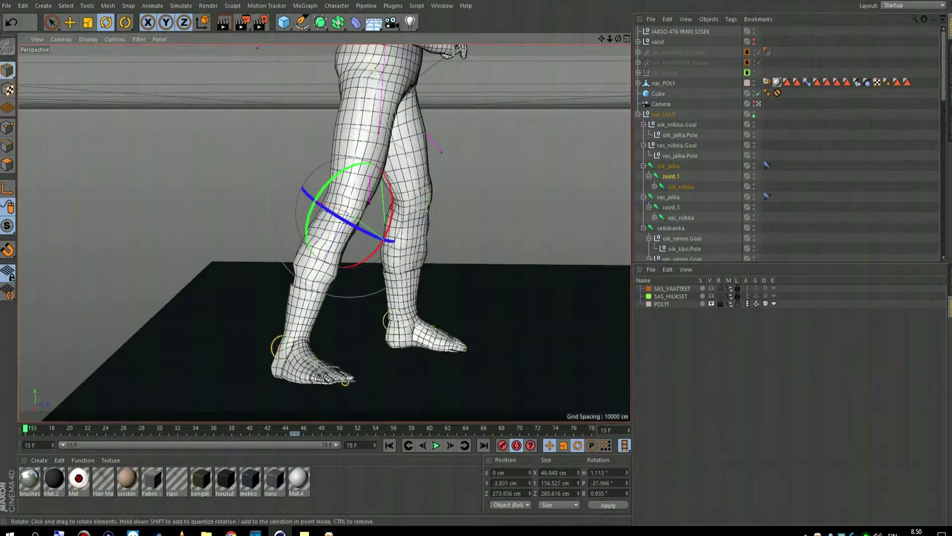
click(390, 320)
click(362, 213)
click(280, 347)
key(e)
drag(283, 347, 329, 270)
click(341, 117)
alt+drag(340, 117, 355, 119)
scroll(324, 233, down, 3)
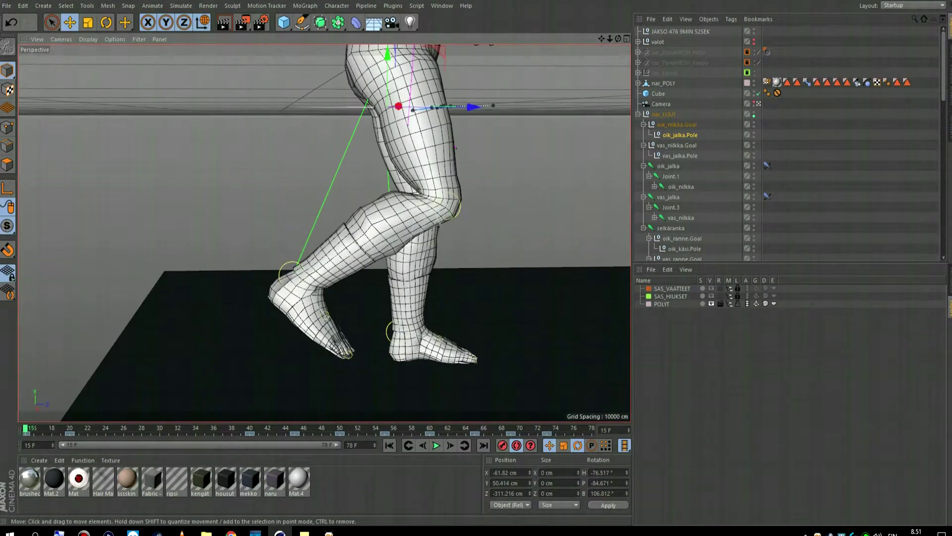
Detach the recent tools list as a floating palette and display the oik_jalka joint's weights with the Weight Tool.
scroll(325, 233, up, 4)
click(405, 75)
drag(125, 21, 171, 102)
click(189, 137)
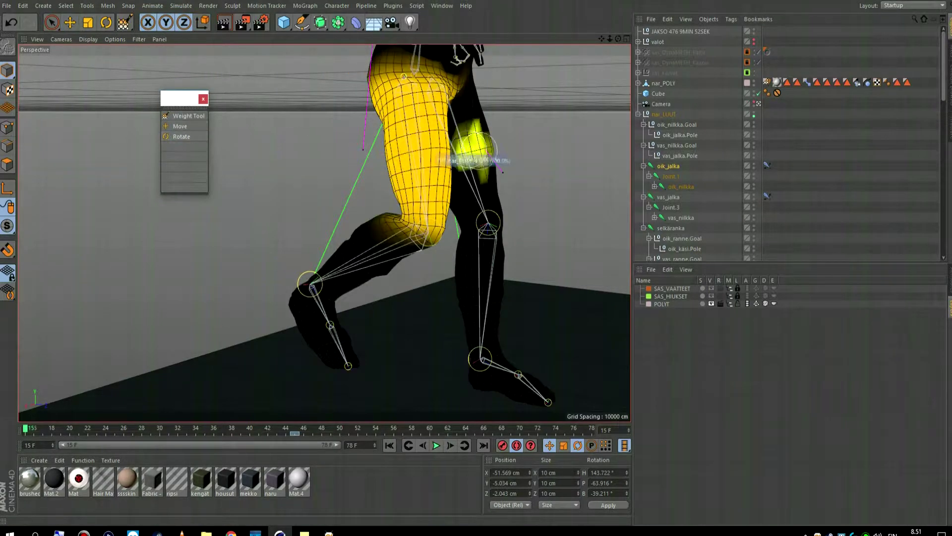
Compare the weights of oik_nilkka, its child Joint.3 and Joint.1, and rotate oik_nilkka to a pitch of about 50°.
click(681, 186)
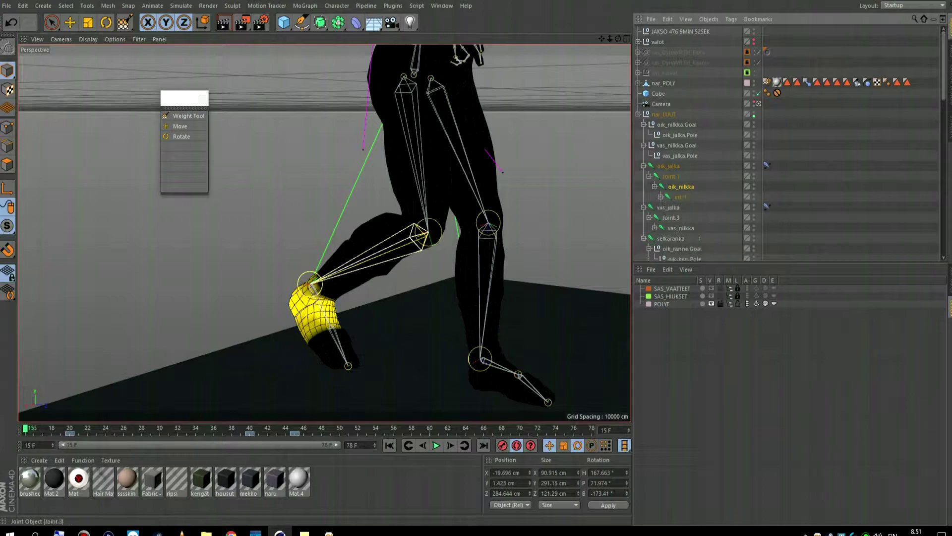
click(681, 197)
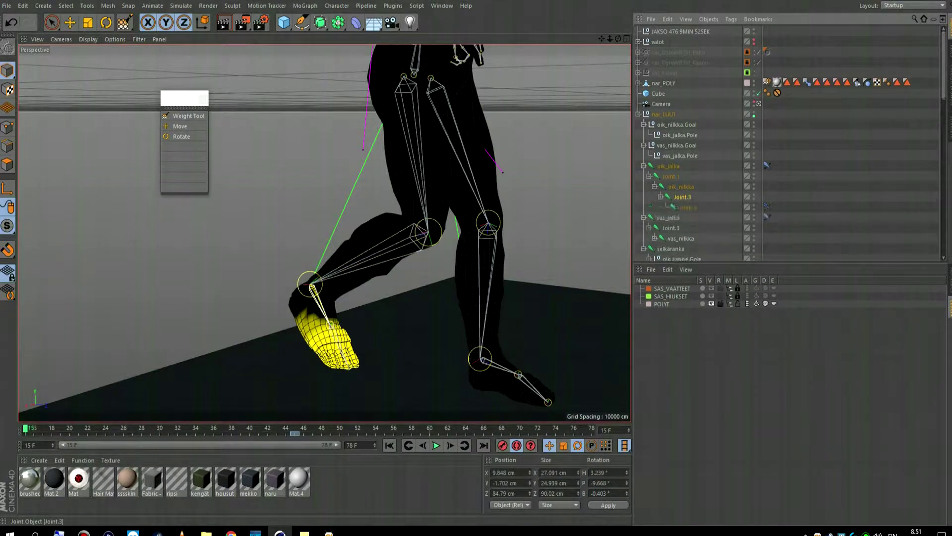
click(681, 187)
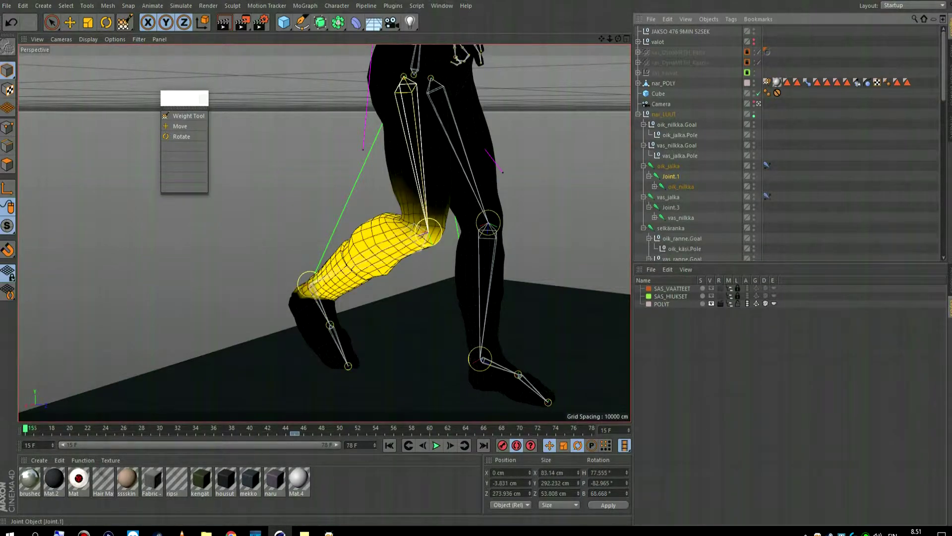
key(r)
drag(354, 278, 337, 324)
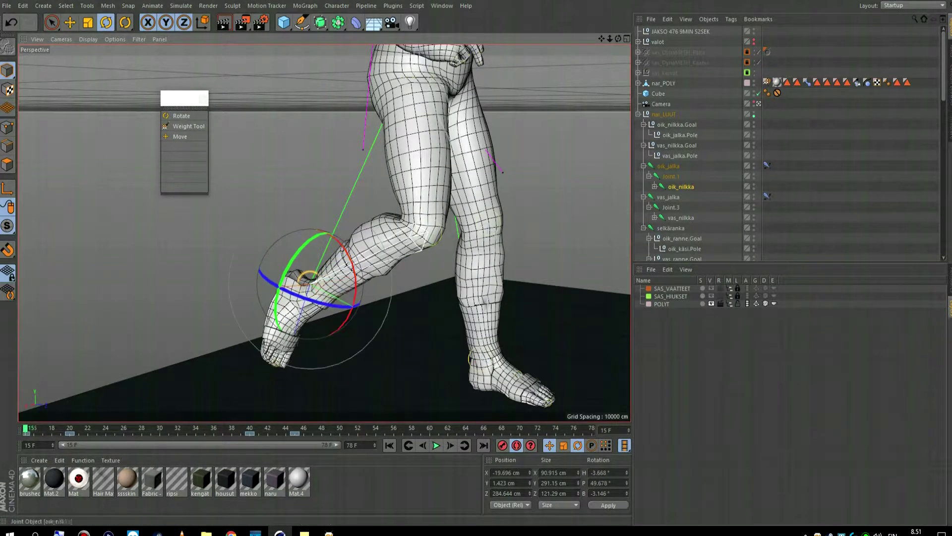
Compare how the weights of oik_nilkka and its child Joint.3 divide the foot, using the Weight Tool.
click(654, 186)
click(682, 197)
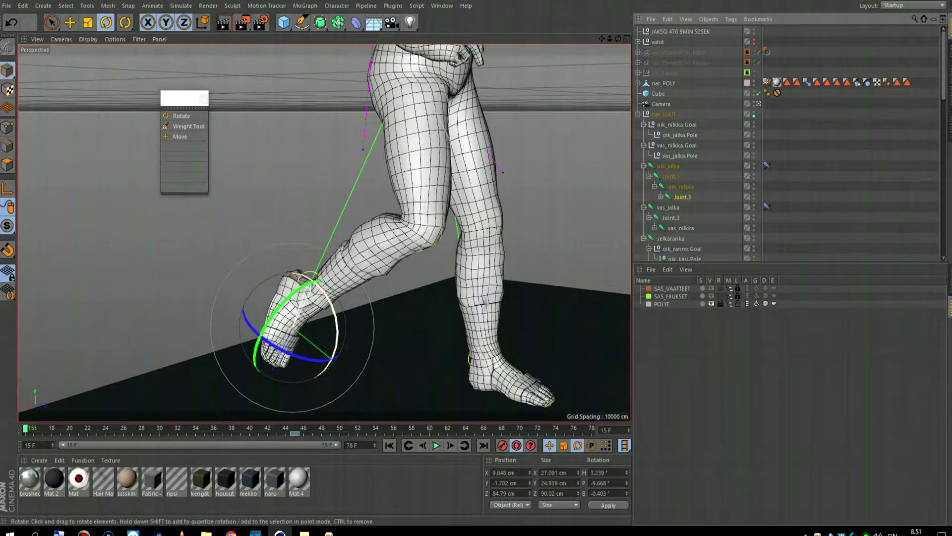
click(189, 126)
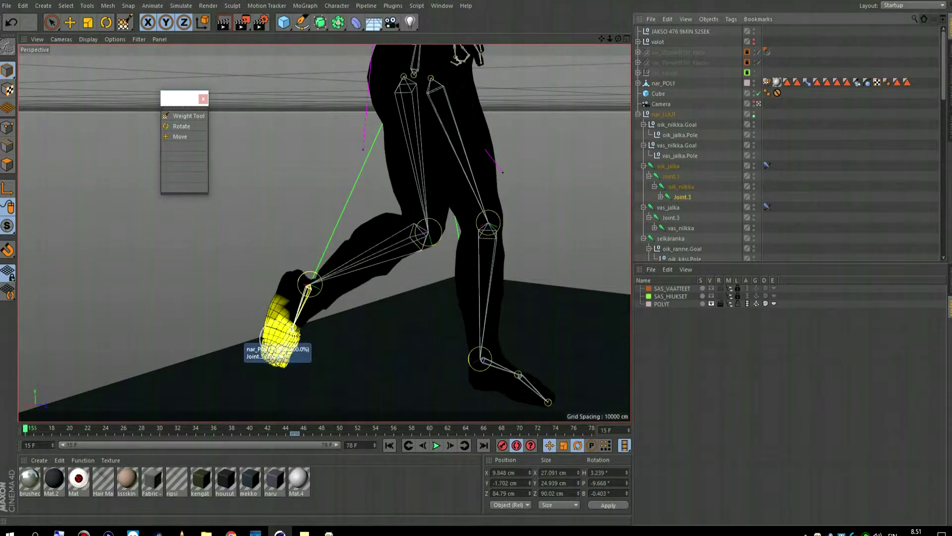
scroll(240, 356, up, 5)
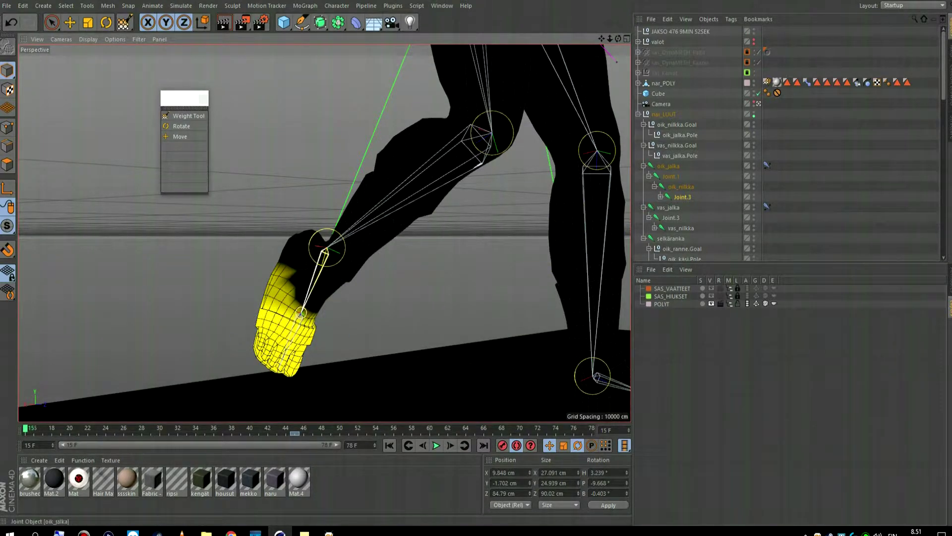
click(681, 186)
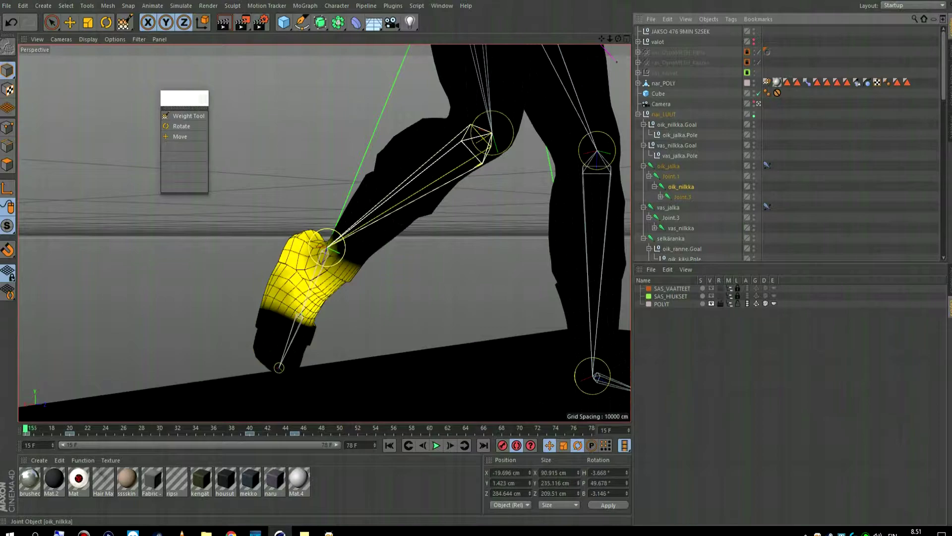
click(682, 197)
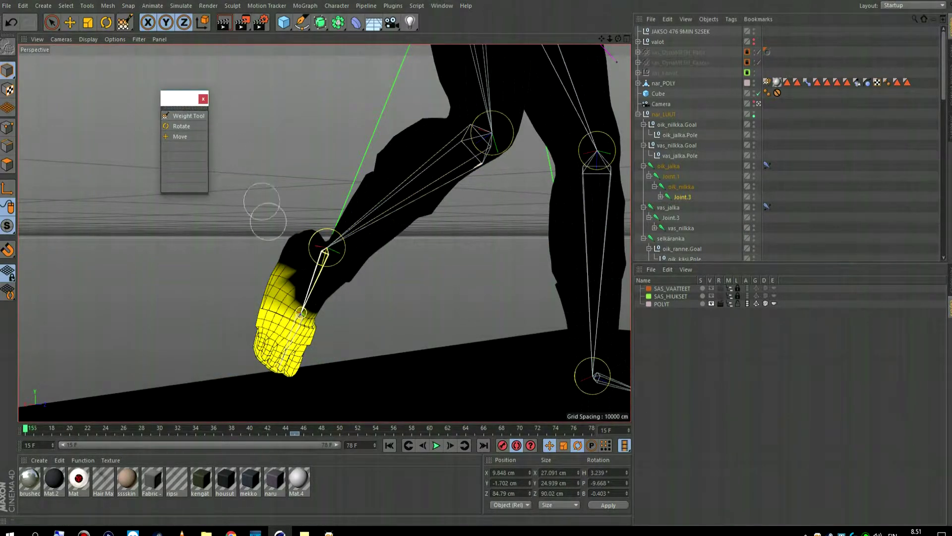
Rotate the Joint.3 under oik_nilkka to bend the toes, and check the ankle's weights with the Weight Tool.
click(181, 126)
drag(340, 298, 322, 342)
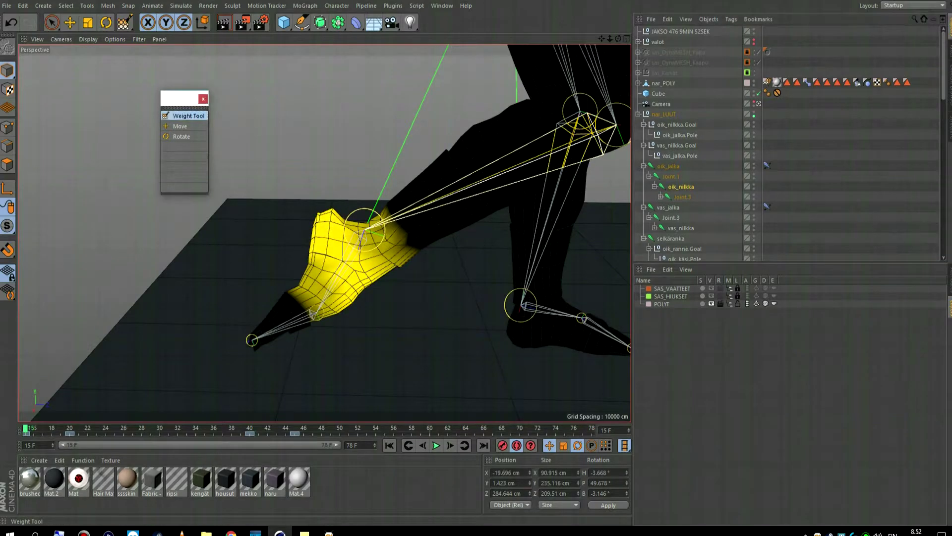
click(184, 115)
click(919, 333)
mouse_move(536, 238)
mouse_down()
mouse_move(550, 248)
mouse_move(351, 286)
mouse_up()
Rename the joint below vas_jalka to "knee" and the vas_nilkka joint to "angle".
click(672, 217)
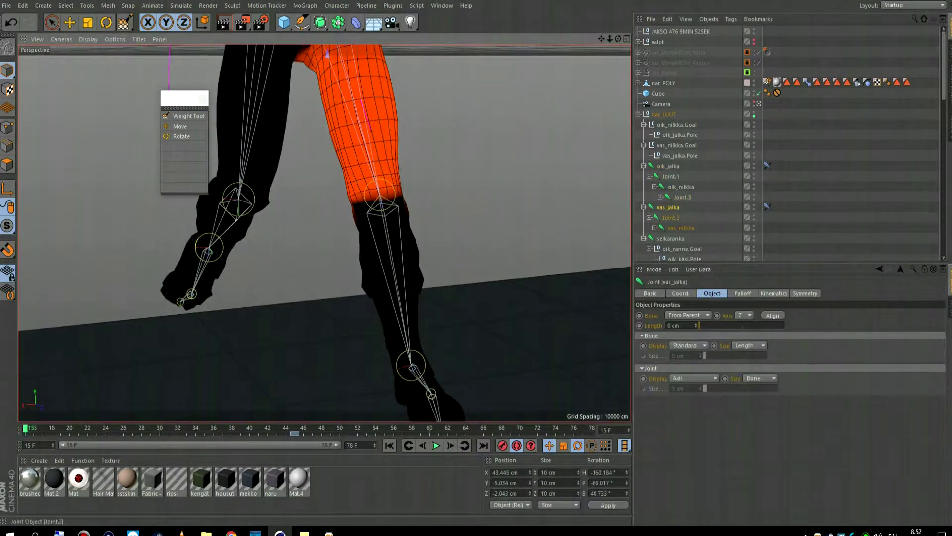
text(knee)
key(Return)
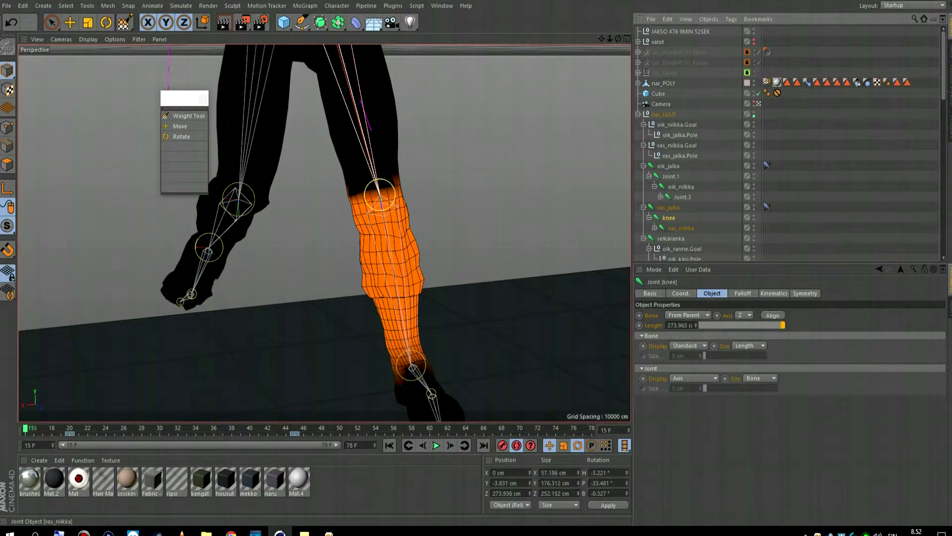
double_click(681, 228)
text(ang)
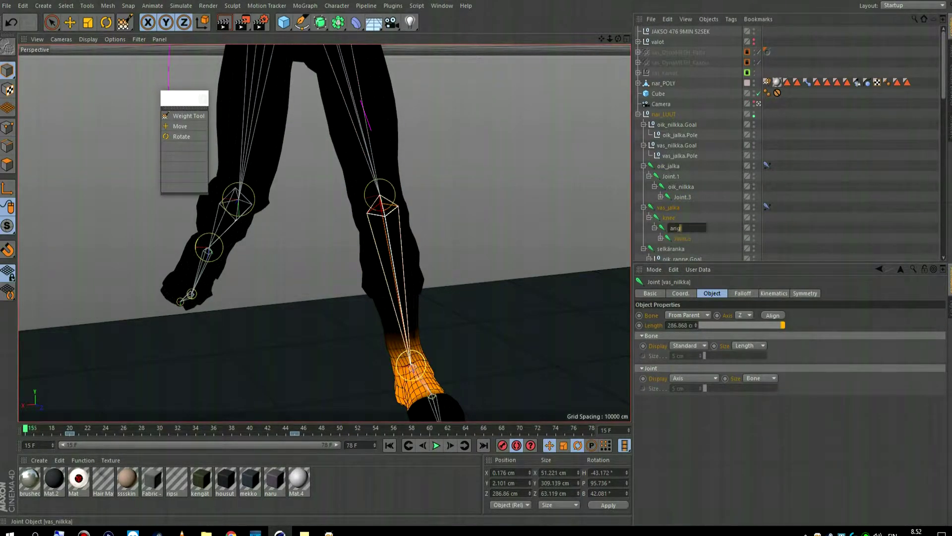
text(le)
key(Return)
Set the Weight Tool to Subtract mode with Visible Only off and paint away the knee joint's weights on the lower leg.
click(669, 217)
alt+drag(377, 238, 426, 223)
click(184, 116)
click(839, 314)
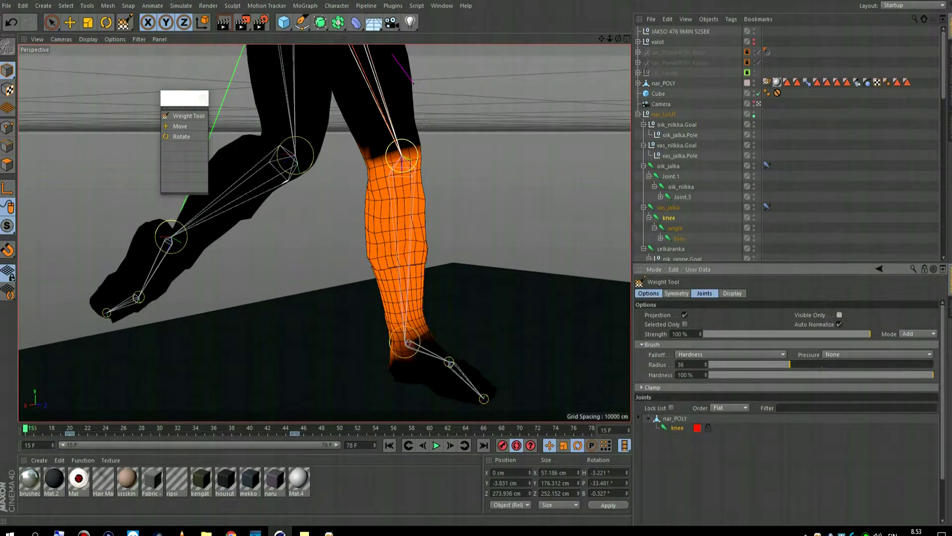
click(919, 334)
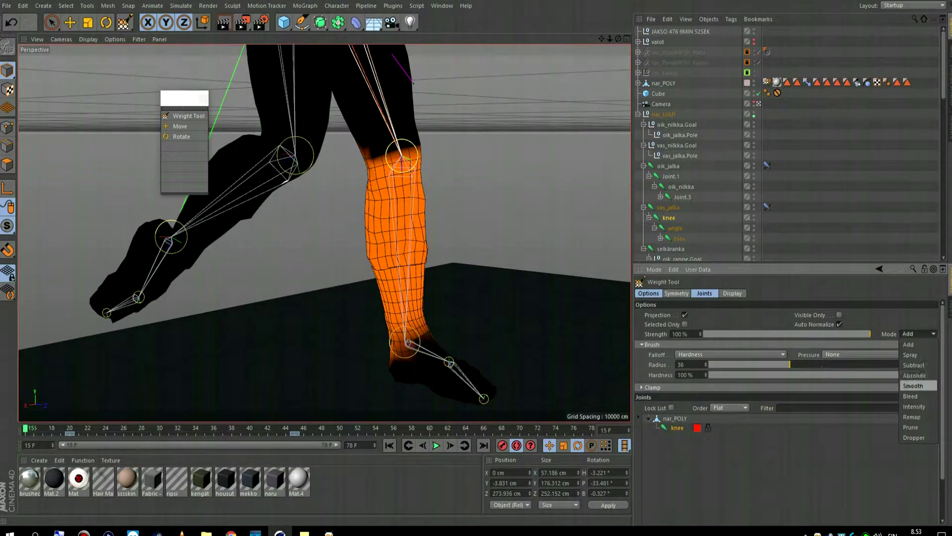
click(913, 365)
drag(404, 278, 466, 228)
Paint away the angle and toes joints' weights on the foot with the Weight Tool in Subtract mode.
alt+drag(339, 288, 421, 303)
click(417, 308)
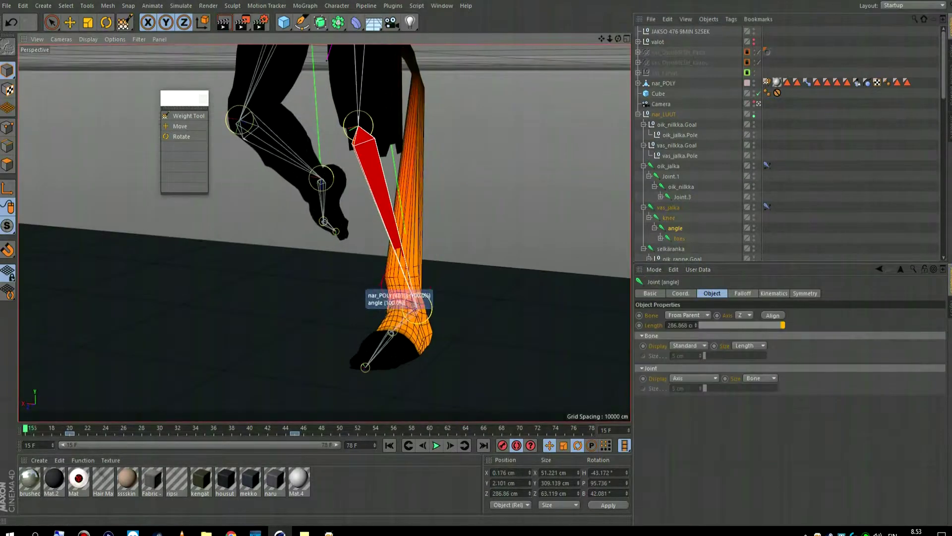
click(415, 310)
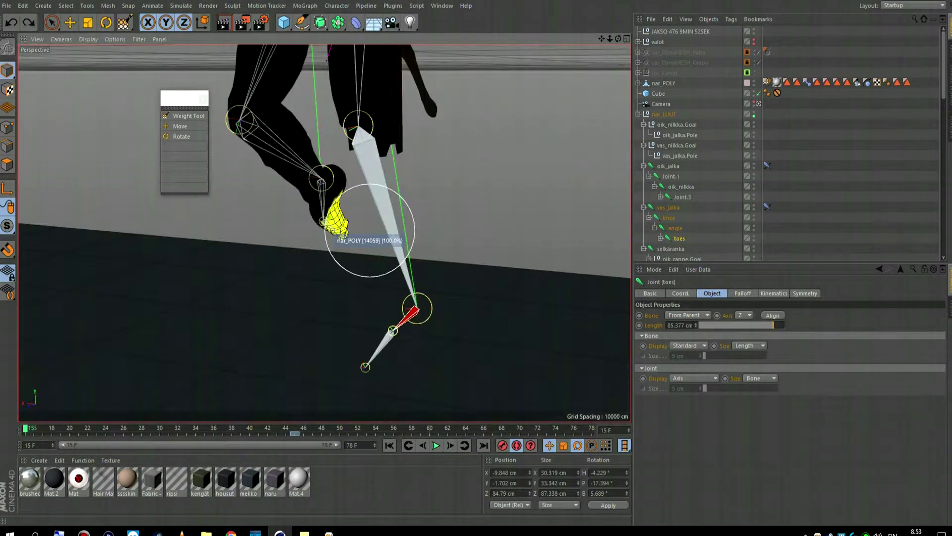
click(403, 225)
alt+drag(471, 223, 317, 233)
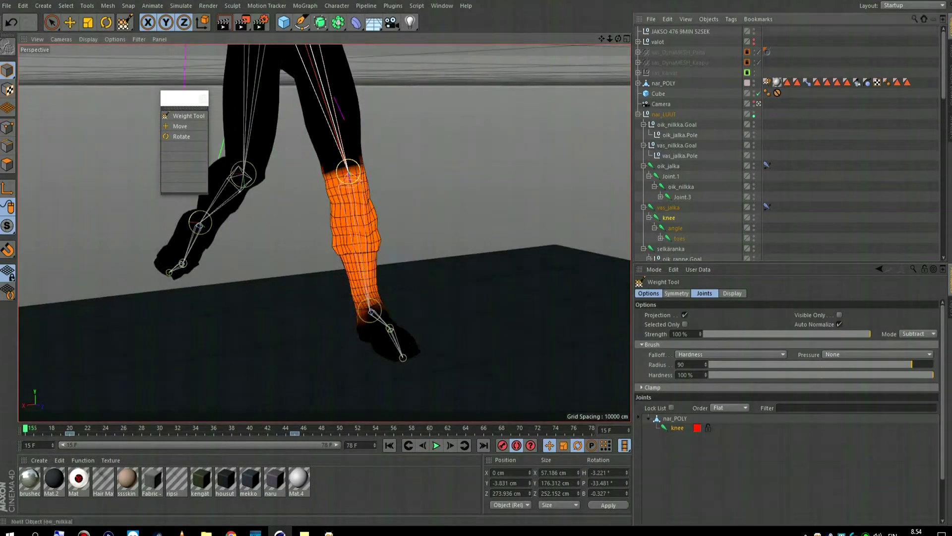
Add a Cylinder primitive to the scene as a simple test object.
click(283, 22)
key(ctrl+z)
drag(284, 22, 489, 36)
key(e)
scroll(322, 233, down, 5)
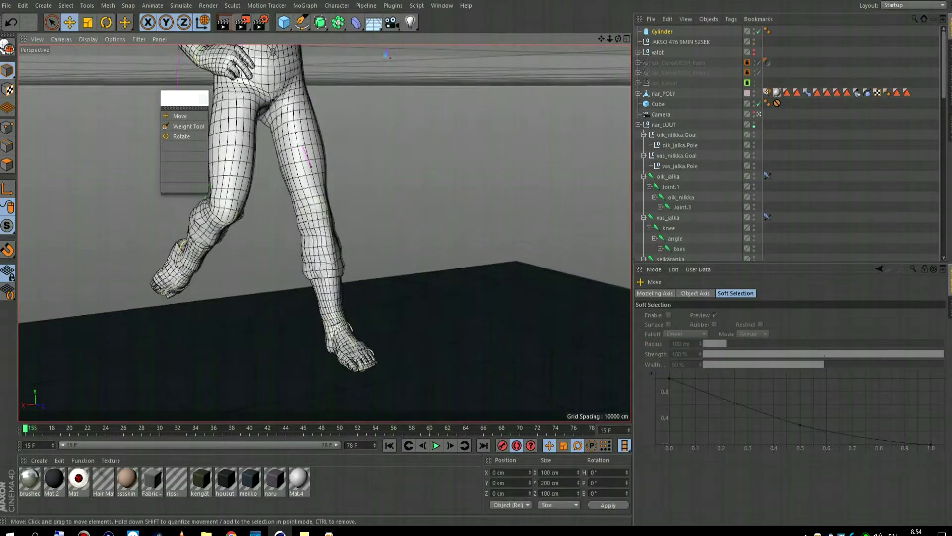
drag(366, 57, 397, 233)
alt+drag(322, 234, 298, 238)
scroll(397, 199, up, 3)
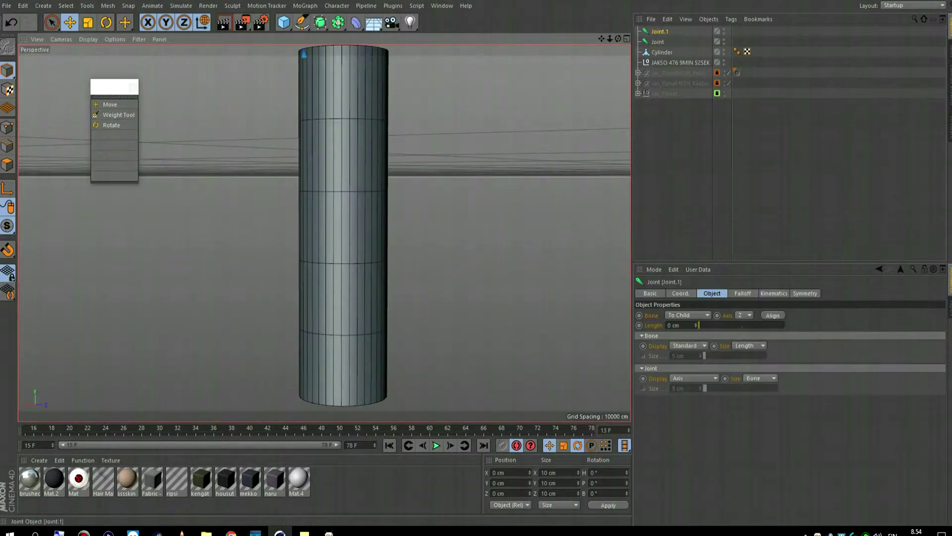
Delete the two stray joints and set up the Joint Tool in the front view with Bone set to Axis and Root Null enabled.
key(Delete)
click(337, 6)
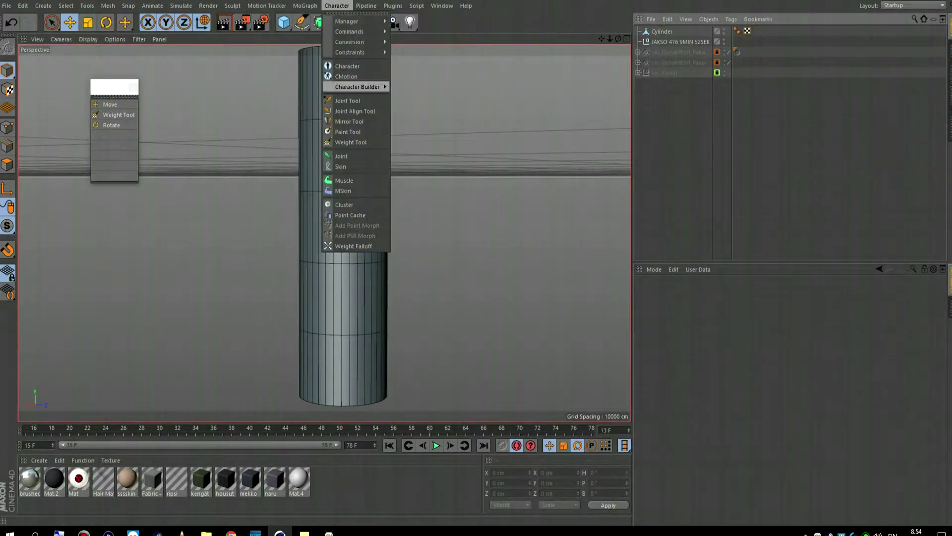
click(348, 100)
key(F5)
key(F4)
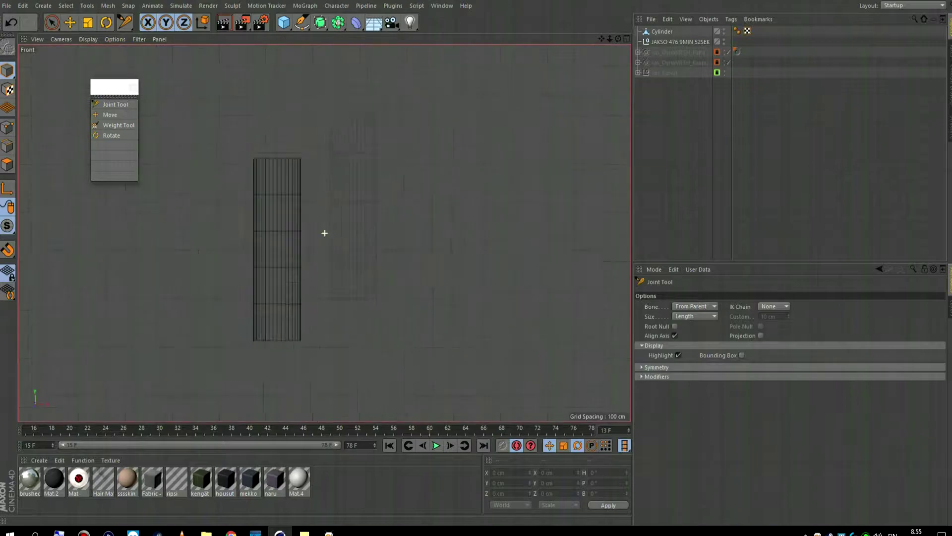
click(694, 306)
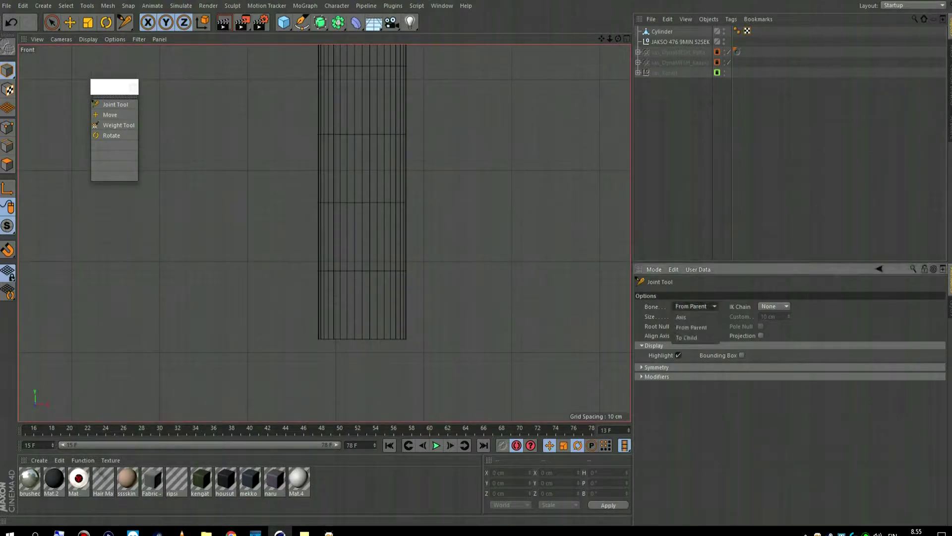
click(674, 326)
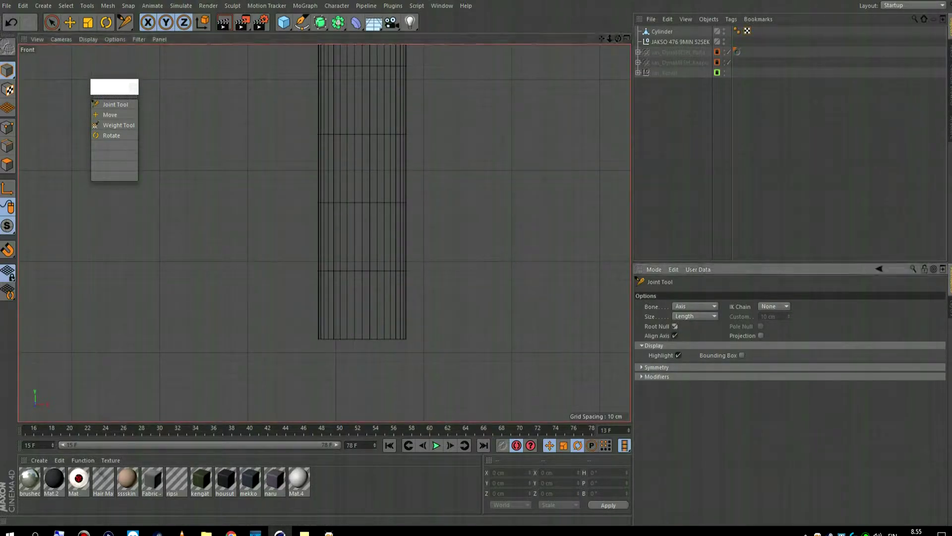
click(656, 367)
click(656, 409)
click(707, 419)
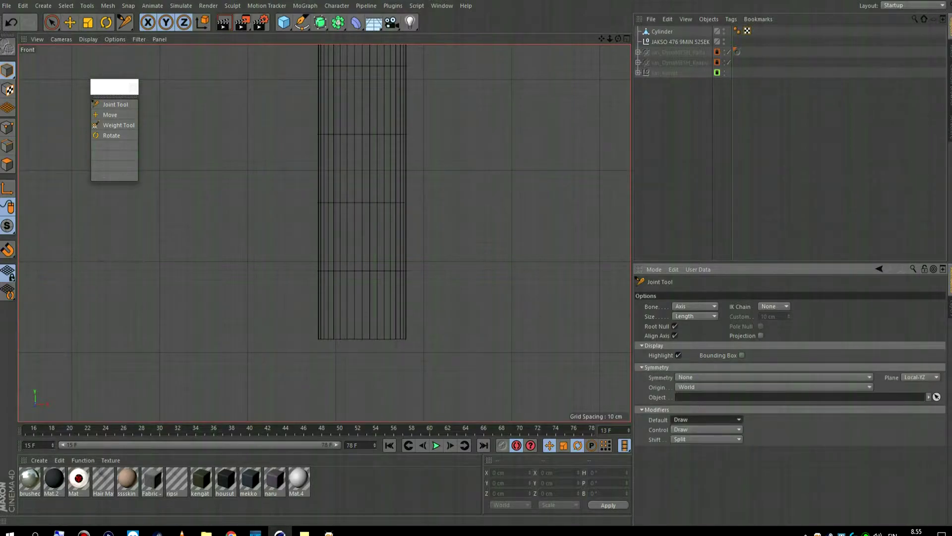
Draw a vertical chain of four joints through the cylinder's centre, from its base to its upper end.
ctrl+click(358, 345)
alt+middle_drag(347, 298, 344, 354)
ctrl+click(356, 272)
ctrl+click(357, 159)
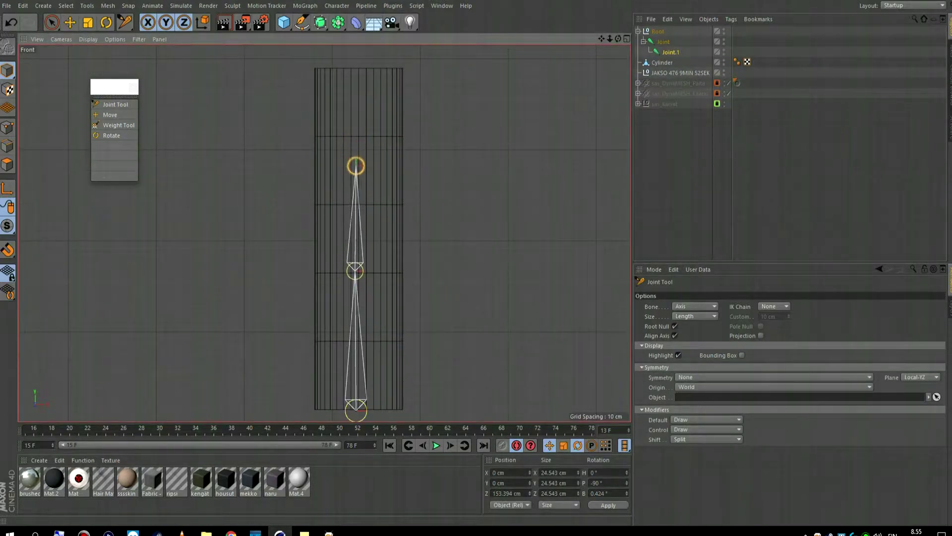
ctrl+click(357, 68)
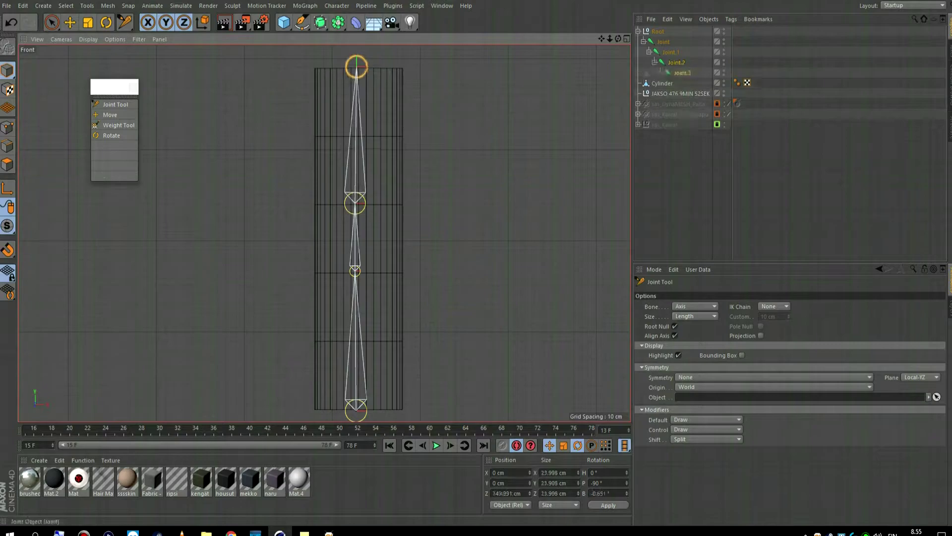
Select the whole joint hierarchy together with the cylinder and bind them.
click(663, 41)
key(F5)
key(F1)
alt+drag(334, 191, 347, 233)
drag(689, 29, 689, 85)
click(337, 6)
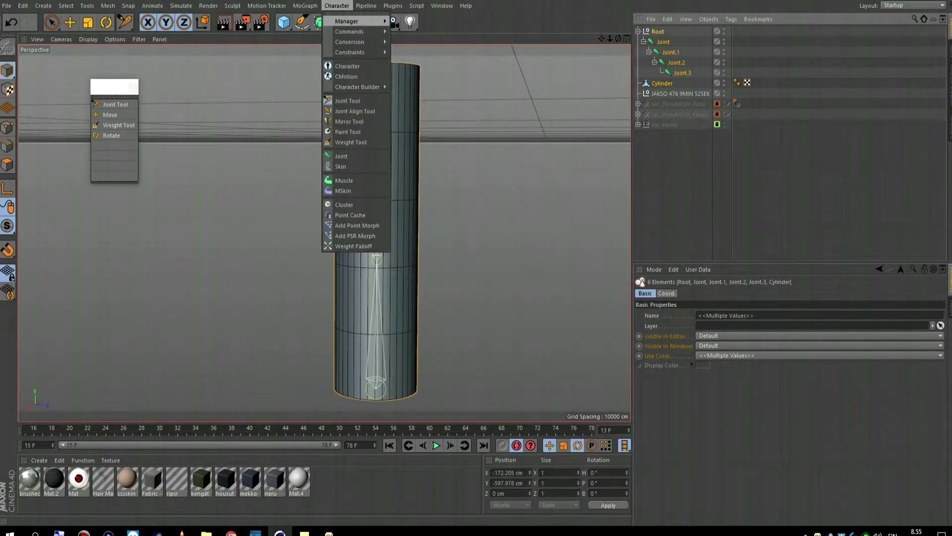
mouse_move(350, 32)
click(412, 45)
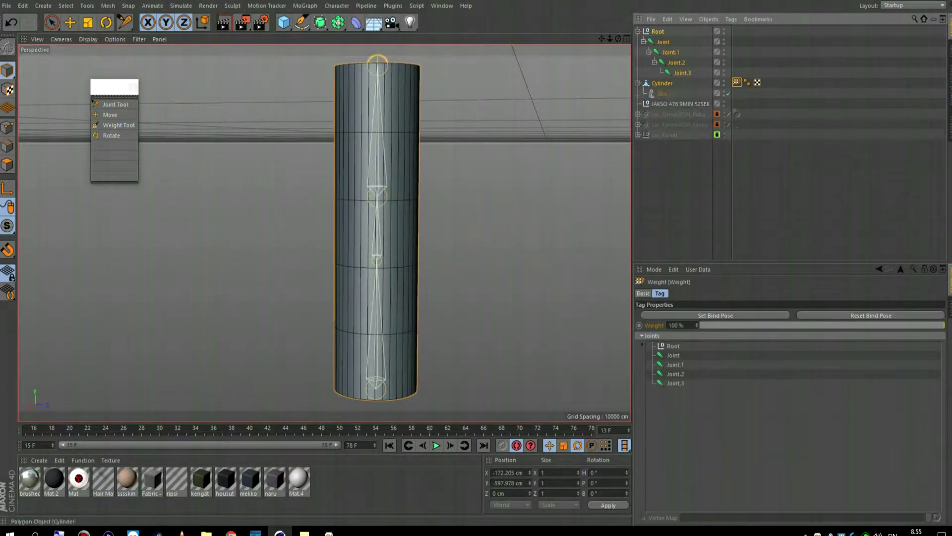
Test the binding by rotating Joint.1 and Joint.2 in turn, undoing each rotation.
click(737, 82)
click(118, 125)
click(663, 42)
click(671, 52)
key(r)
key(o)
drag(411, 233, 453, 216)
key(ctrl+z)
click(676, 62)
key(o)
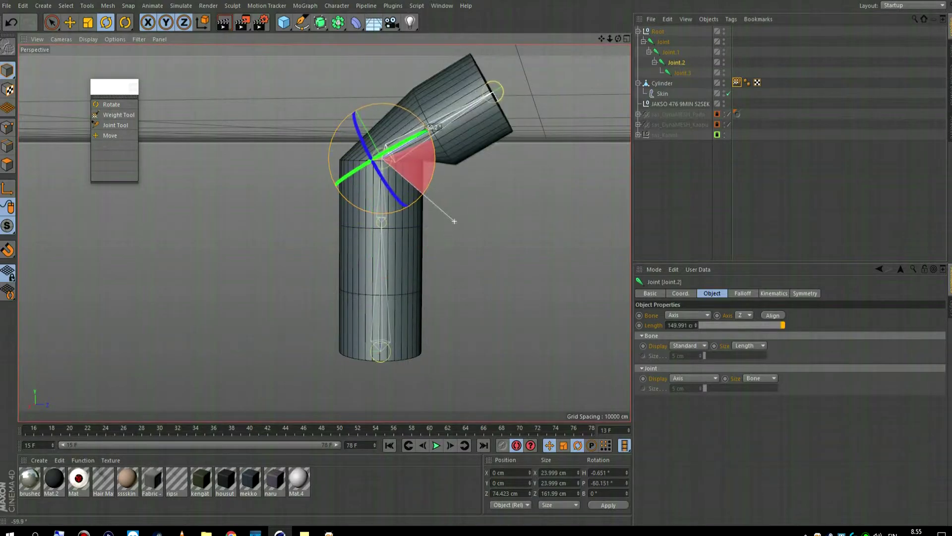
key(ctrl+z)
Select all of the cylinder's polygons, subdivide them and clear the selection.
click(663, 83)
click(7, 164)
right_click(395, 94)
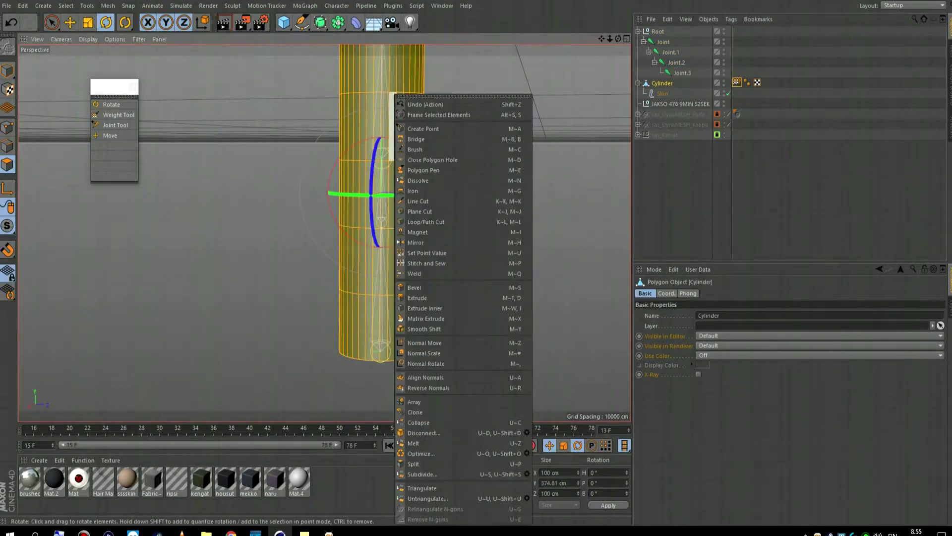
key(Escape)
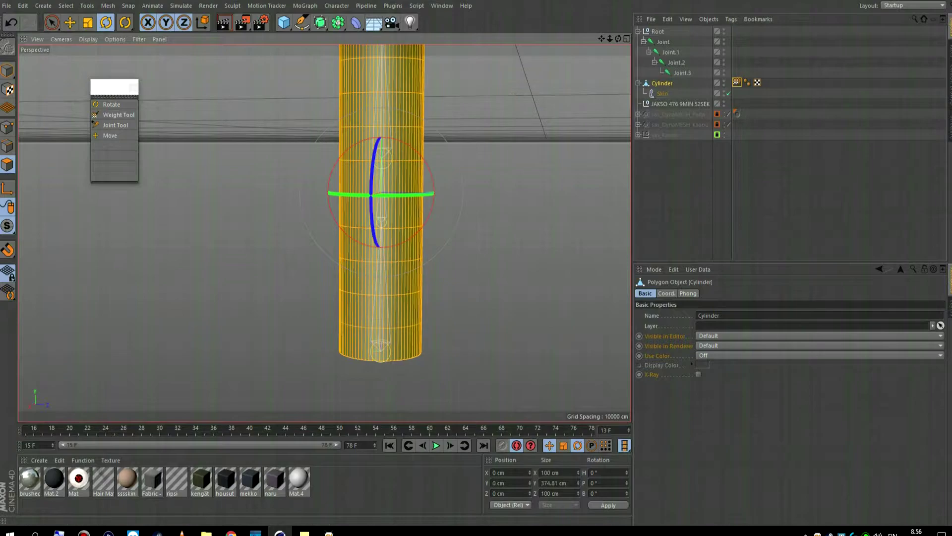
click(670, 52)
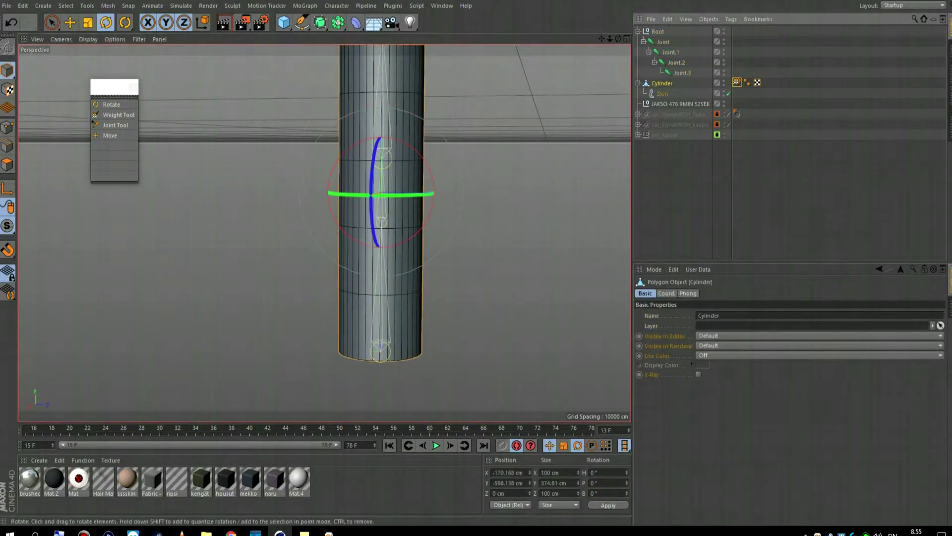
key(ctrl+a)
right_click(395, 94)
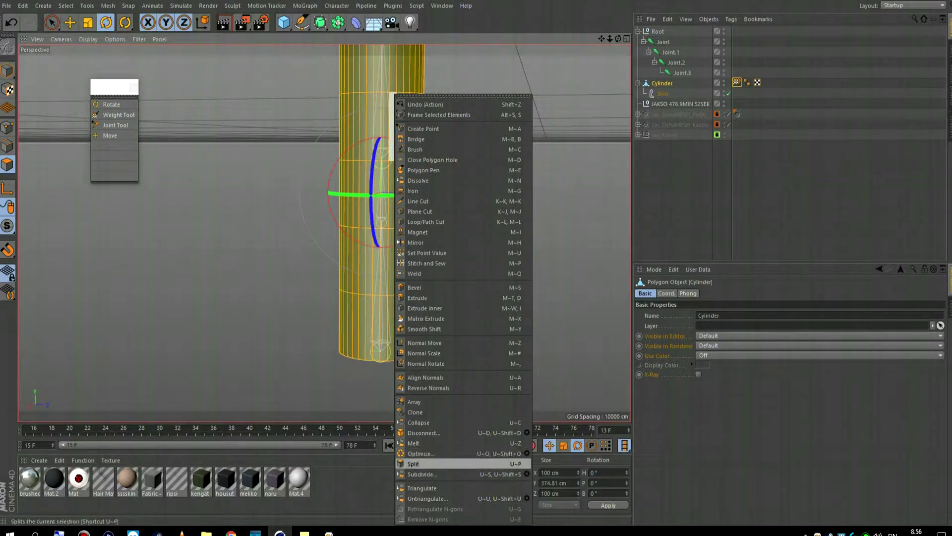
click(422, 474)
key(ctrl+shift+a)
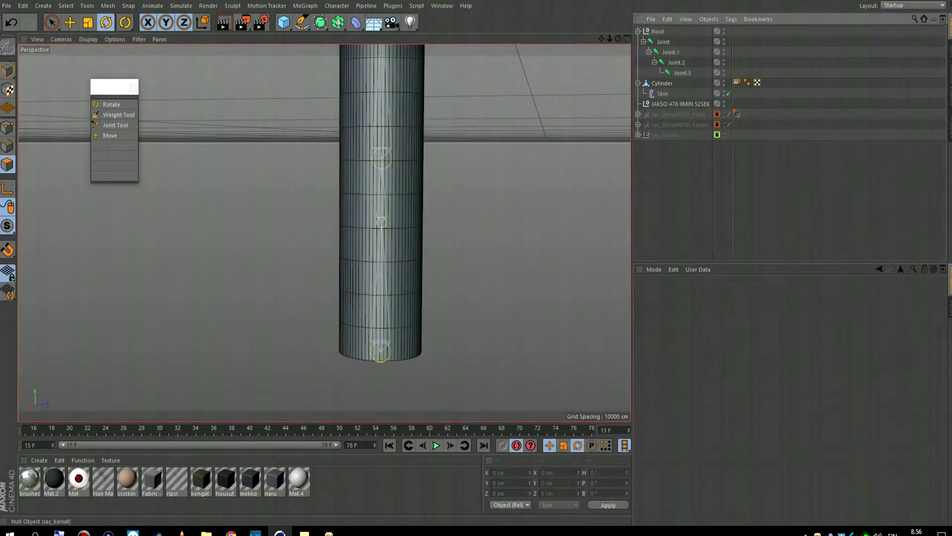
Test-bend the subdivided cylinder at Joint.1 and Joint.2, undoing each rotation.
click(670, 52)
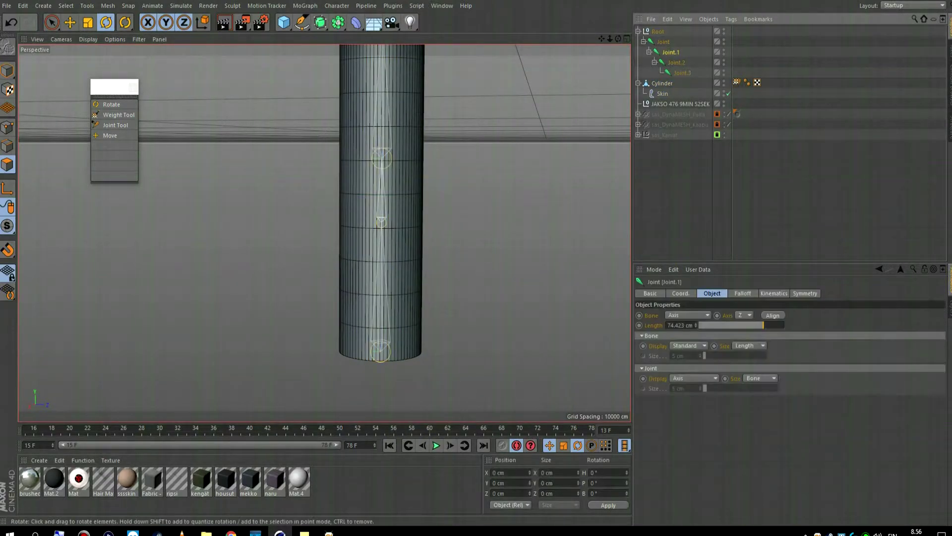
key(Return)
mouse_move(426, 253)
mouse_down()
mouse_move(436, 233)
mouse_move(445, 263)
mouse_move(432, 239)
mouse_up()
key(ctrl+z)
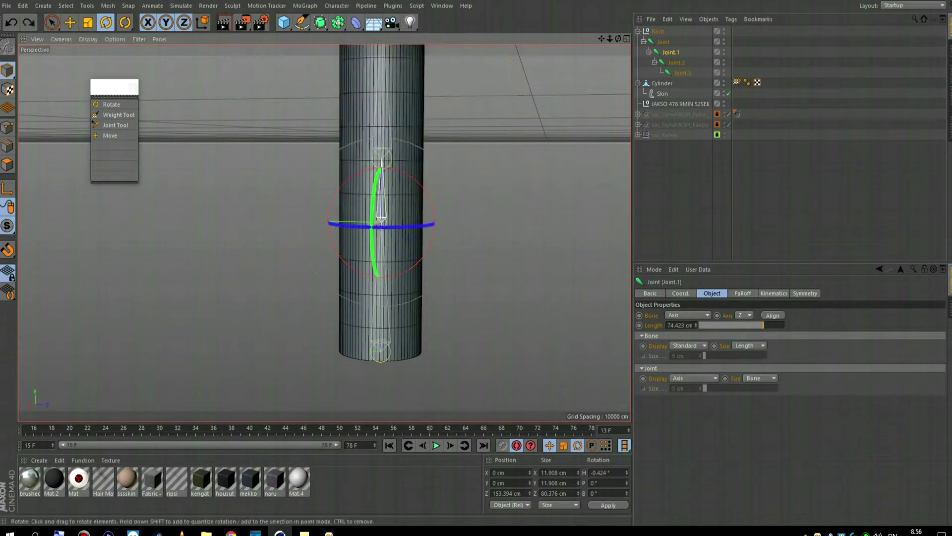
click(677, 62)
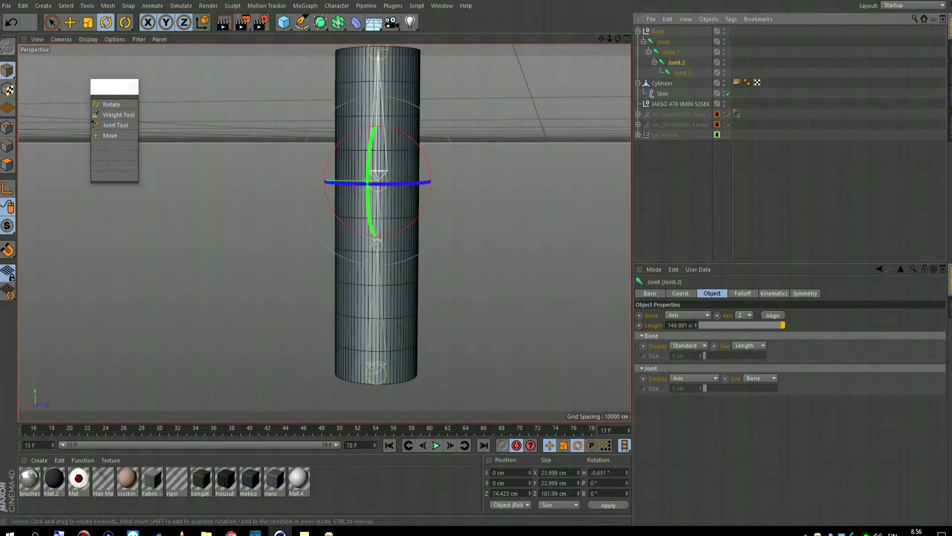
drag(430, 184, 441, 198)
key(ctrl+z)
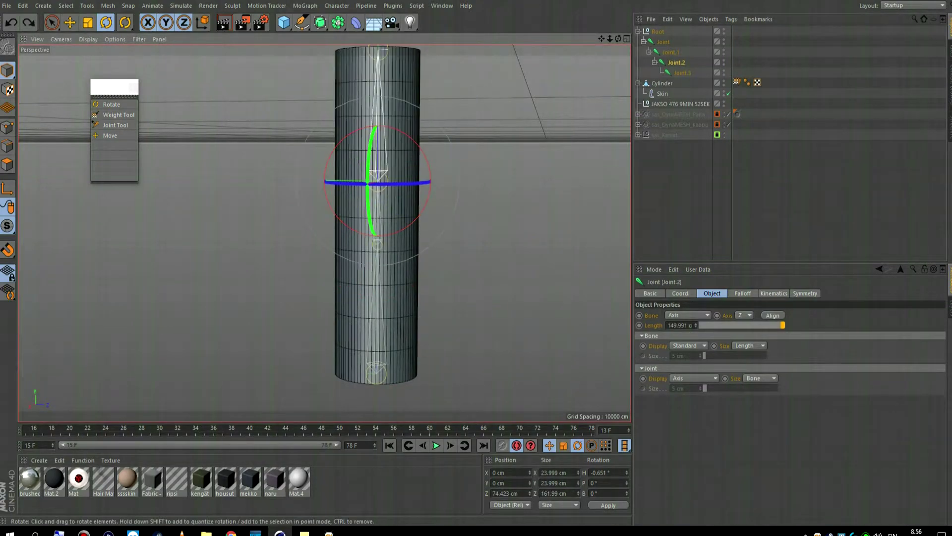
Examine how the weights of Joint.2 and Joint cover the subdivided cylinder, and show the Weight Tool's brush options.
click(118, 114)
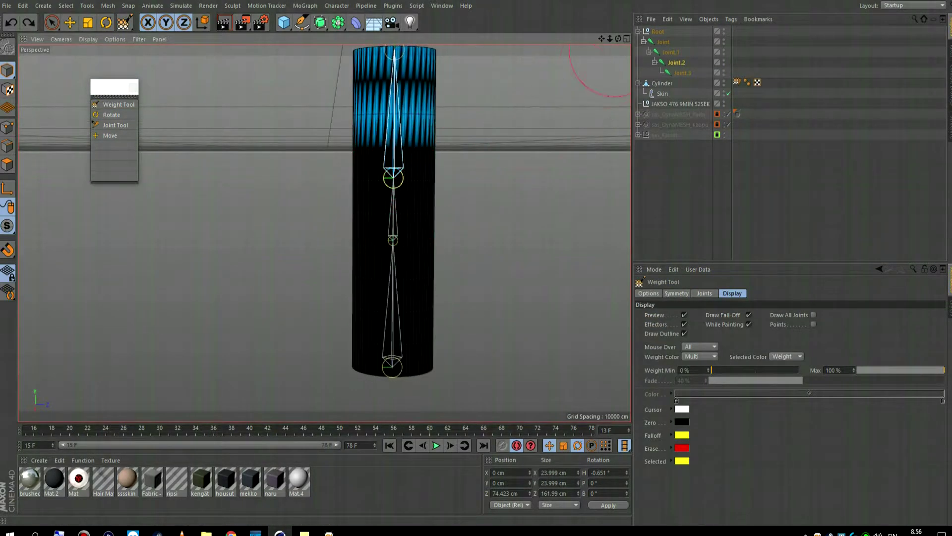
click(663, 42)
alt+drag(325, 230, 368, 246)
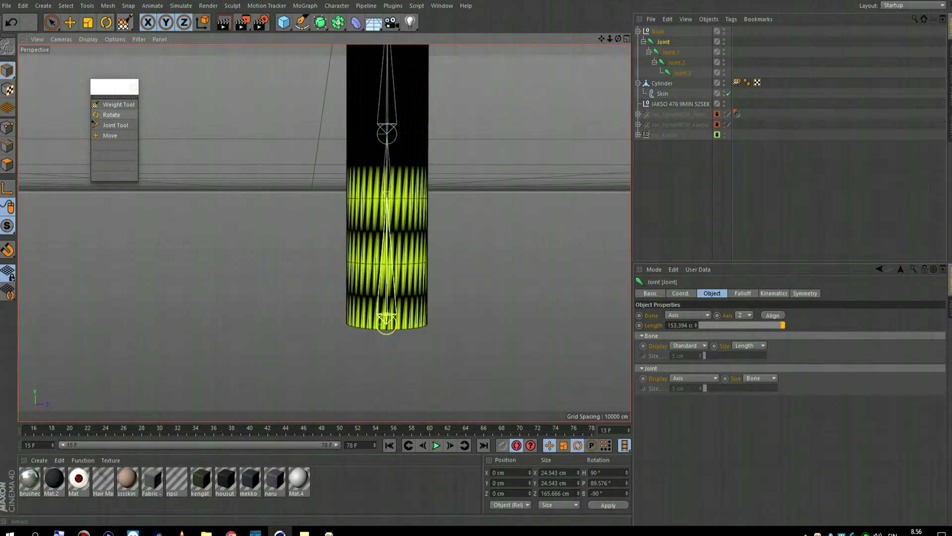
click(117, 104)
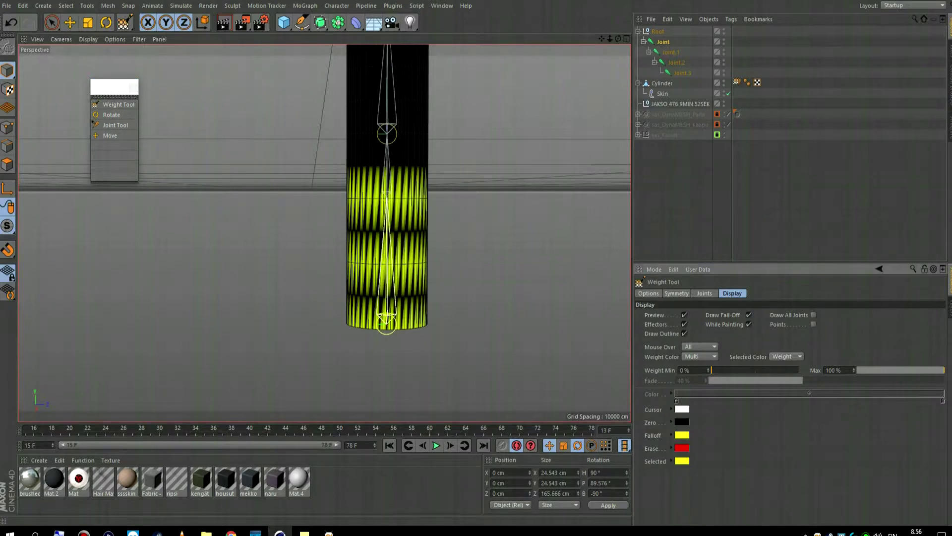
click(648, 293)
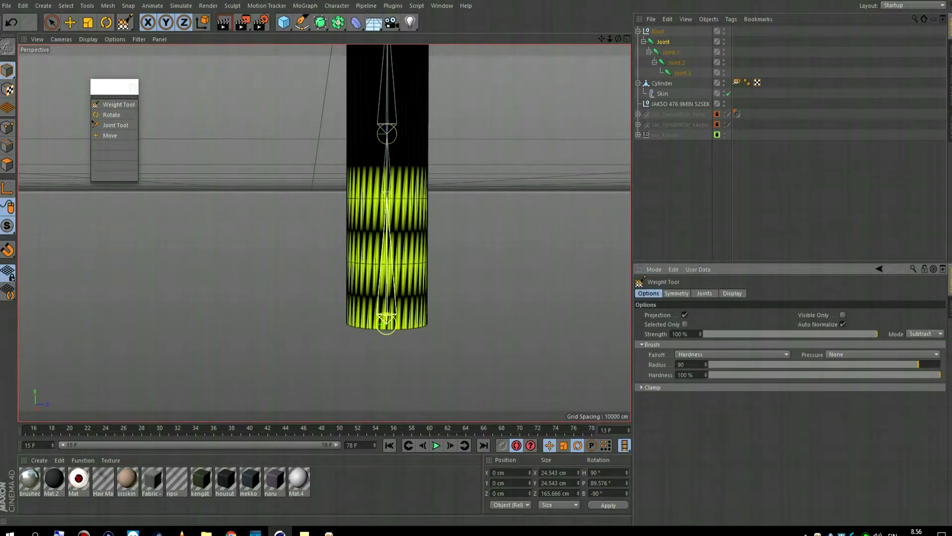
Try rotating the rig from its root in the right view and undo the rotation.
key(F5)
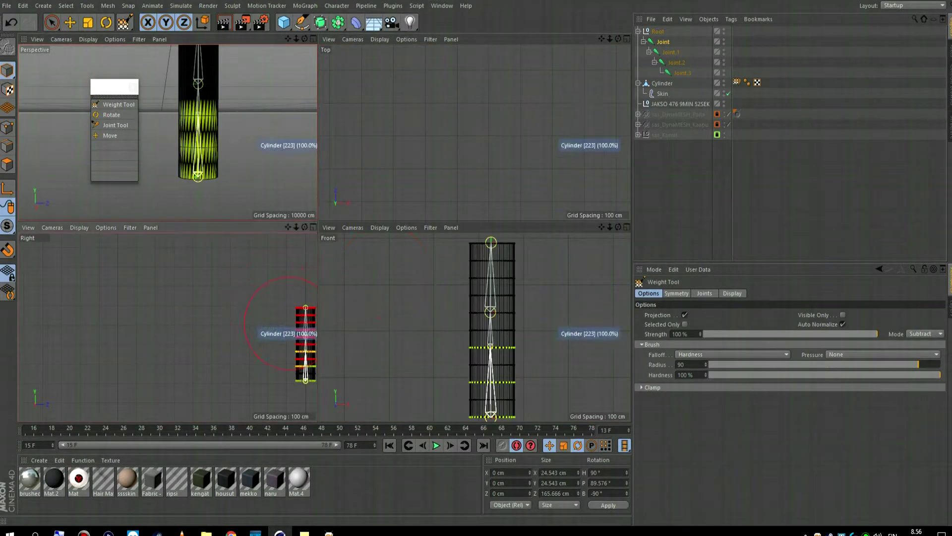
key(F3)
key(h)
key(r)
drag(454, 367, 422, 310)
key(ctrl+z)
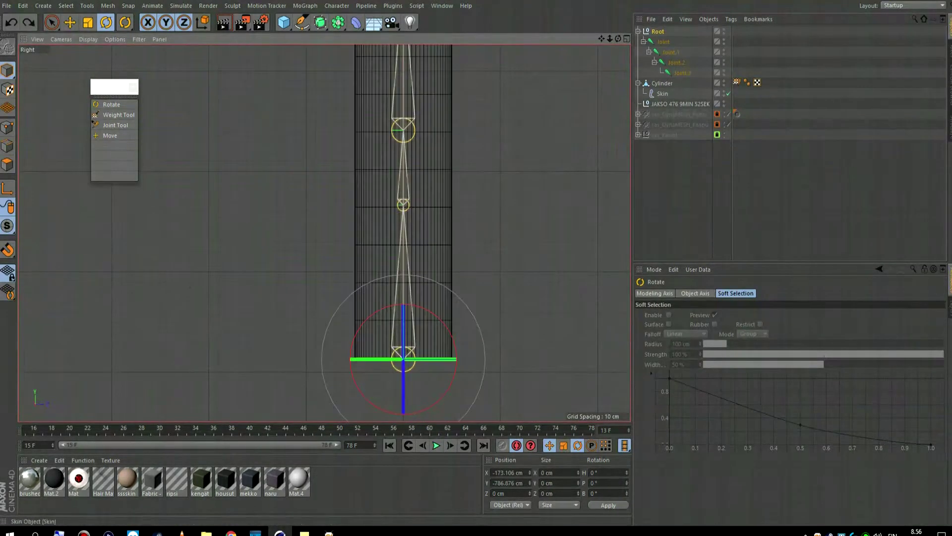
Fill in Joint's weights on the cylinder's lower rows using the Weight Tool in Add mode at 100% strength.
click(118, 115)
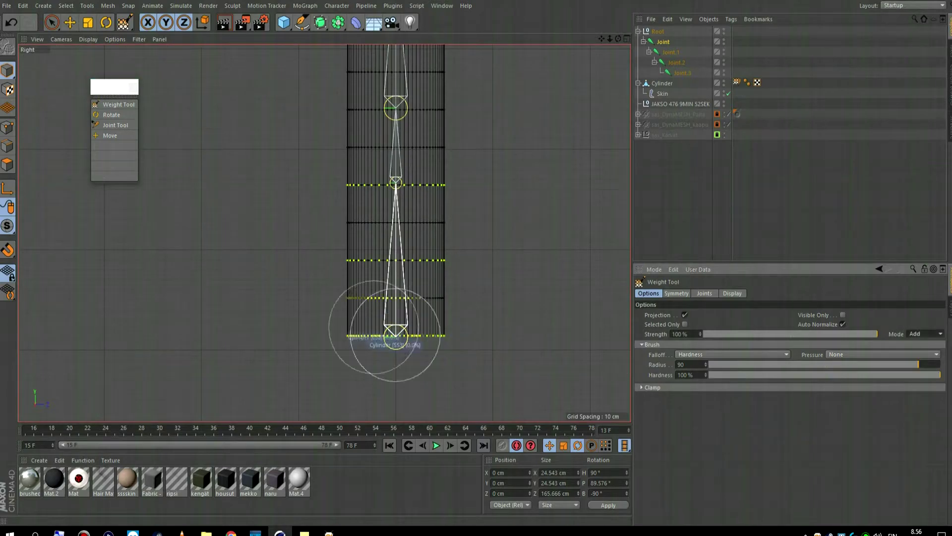
key(F5)
key(F1)
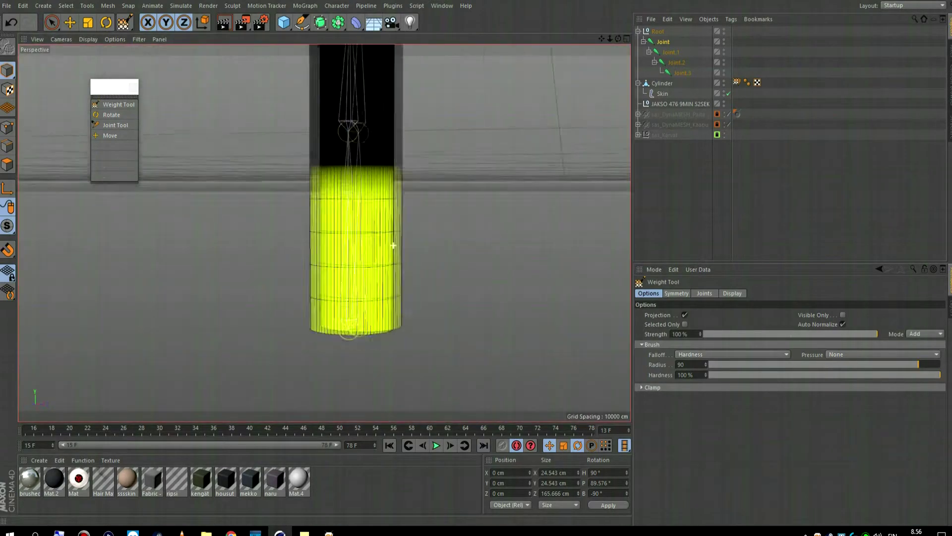
key(F5)
click(468, 336)
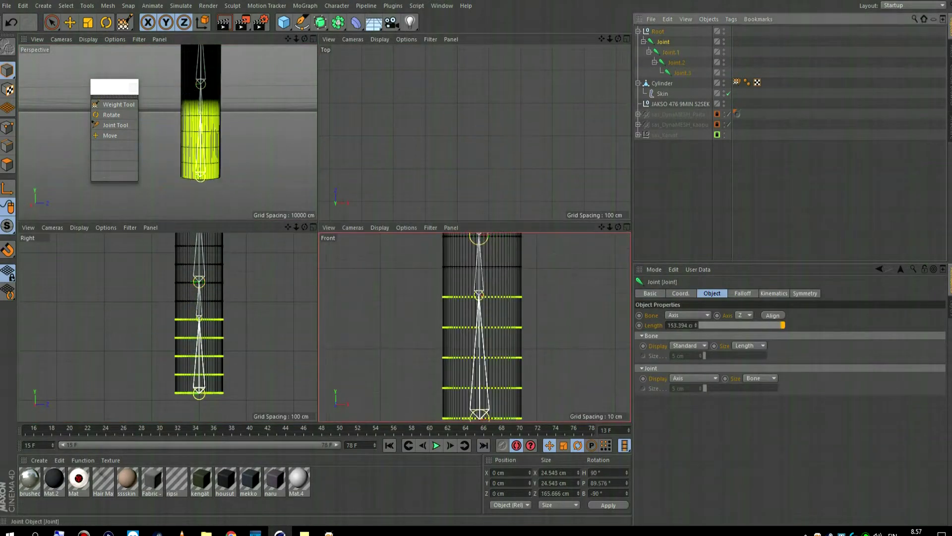
Check Joint.3's weights and paint Joint.2's weights across the cylinder's upper rows in the front view.
click(466, 280)
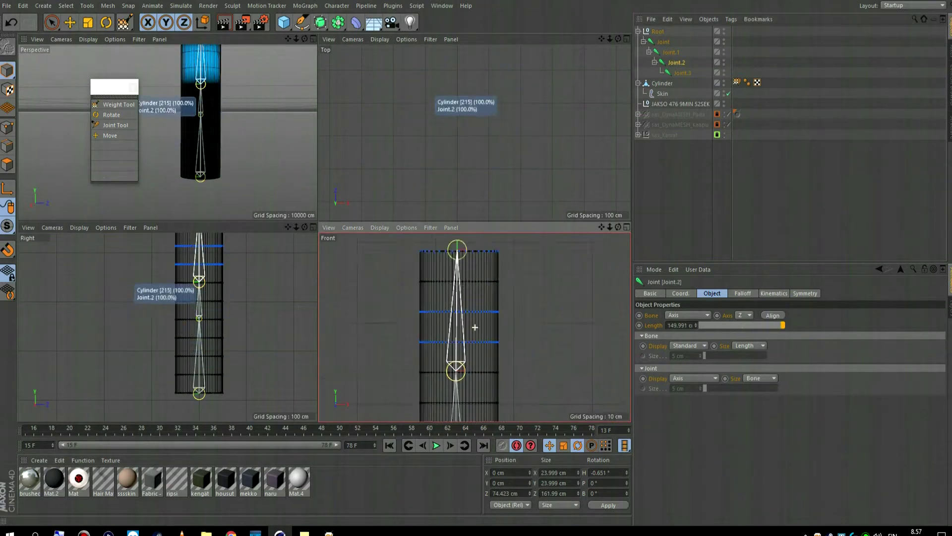
click(683, 72)
scroll(498, 316, down, 2)
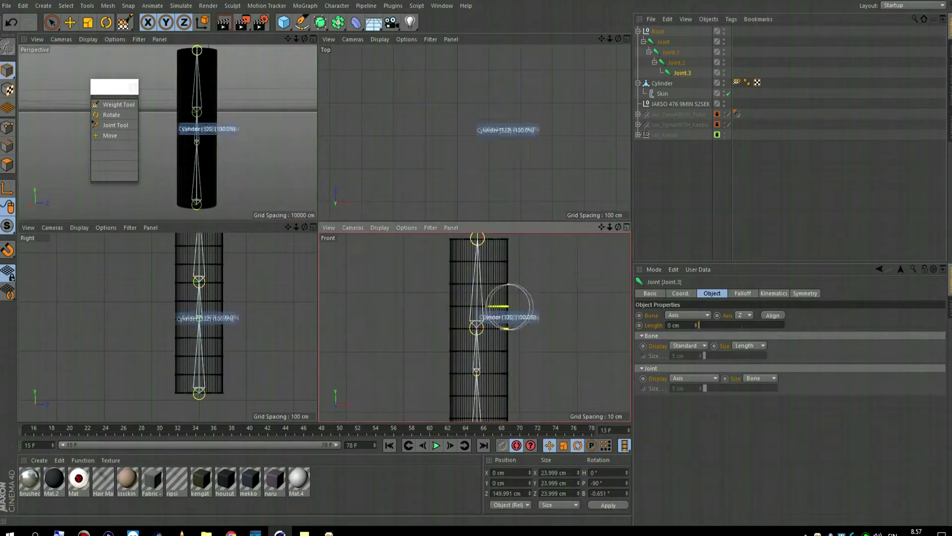
click(529, 281)
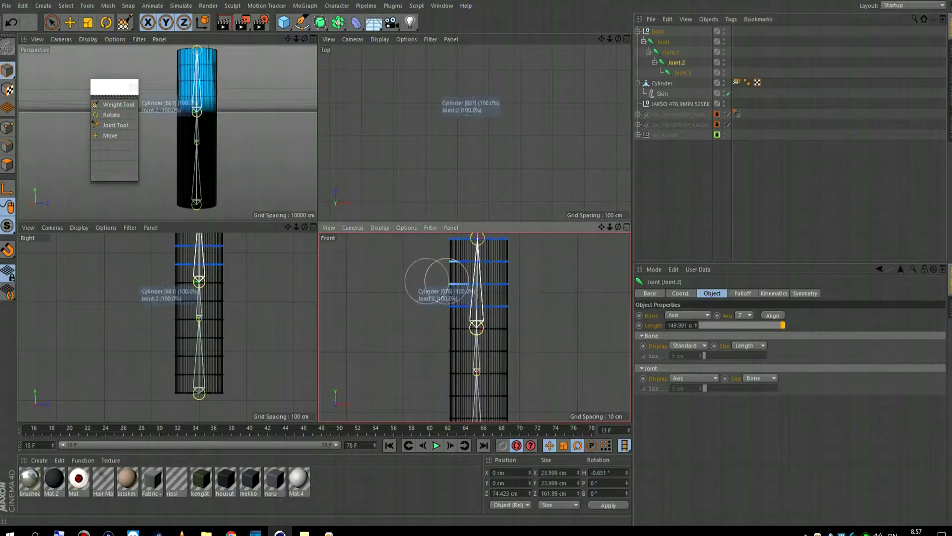
Rotate Joint.1 and Joint.2 to bend the cylinder sideways, and maximise the perspective view.
click(670, 52)
key(r)
drag(221, 130, 219, 159)
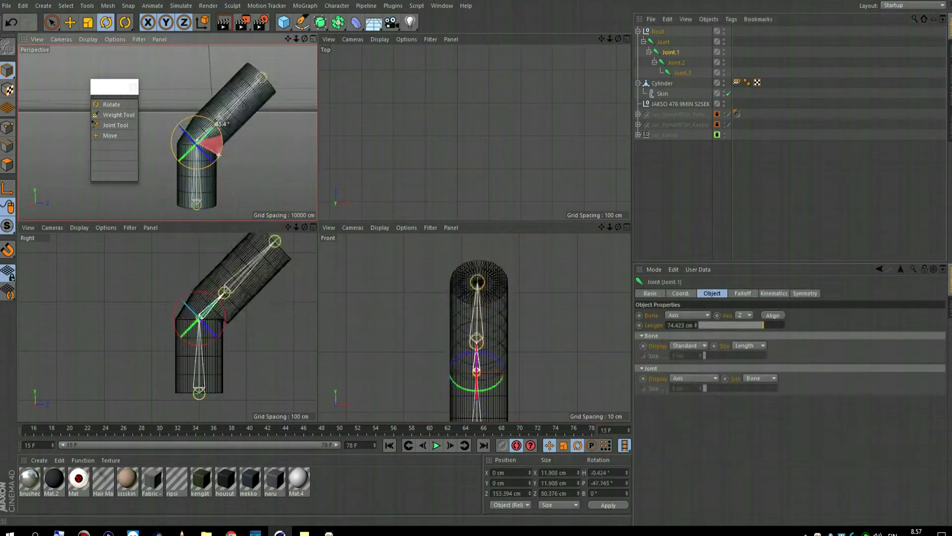
middle_click(219, 160)
Activate the Weight Tool and display the weights of Joint, Joint.1 and Joint.2 together on the cylinder.
click(119, 114)
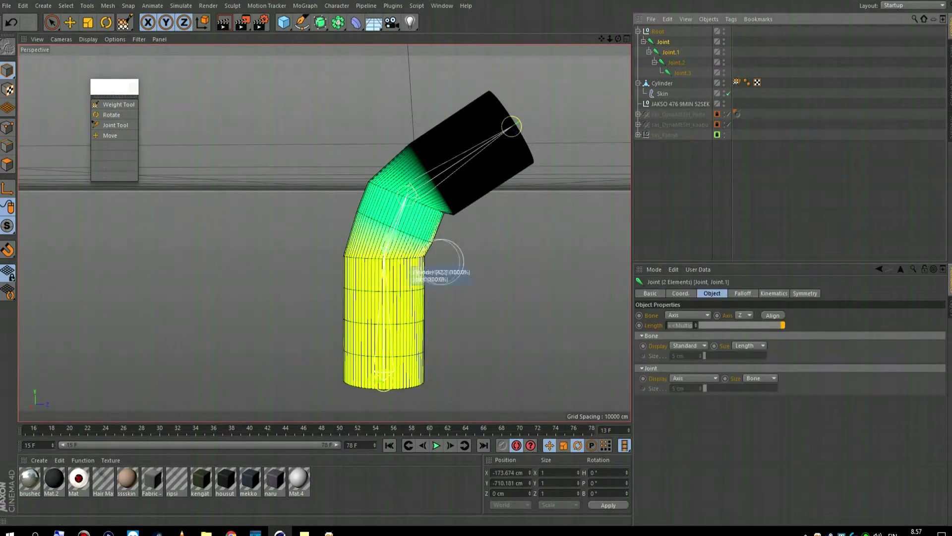
ctrl+click(676, 63)
click(119, 104)
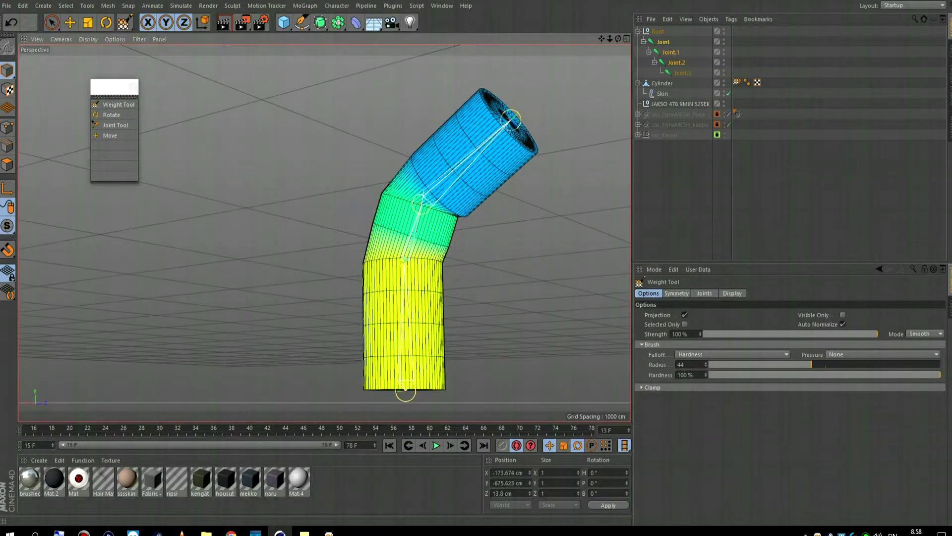
Try smoothing the weights at the cylinder's inner bend with Visible Only enabled and 100% strength, and undo the strokes.
click(843, 314)
alt+drag(347, 223, 416, 272)
alt+drag(414, 193, 490, 79)
alt+drag(462, 240, 392, 164)
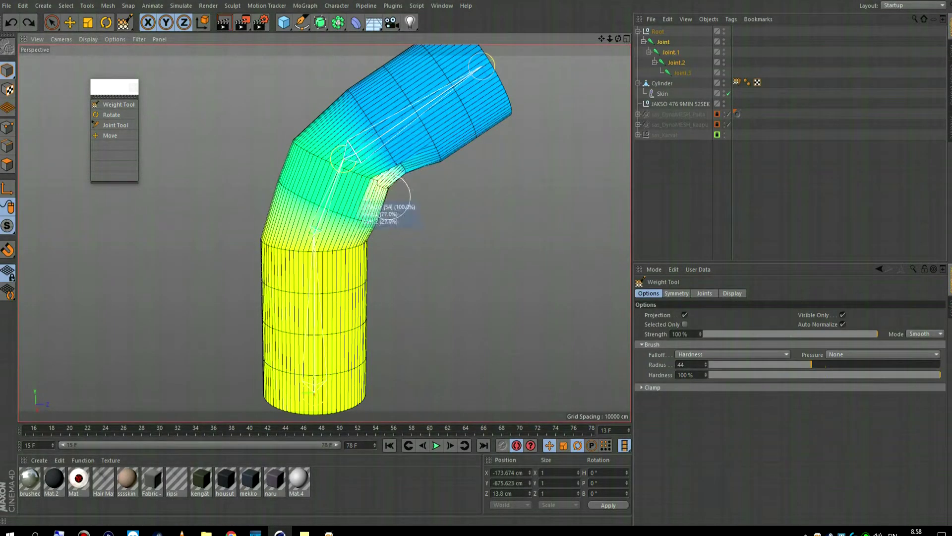
alt+drag(392, 201, 377, 181)
alt+drag(383, 251, 390, 293)
Set the Weight Tool to 54% strength and 64% hardness and smooth the weights along the cylinder's inner bends.
drag(940, 375, 857, 374)
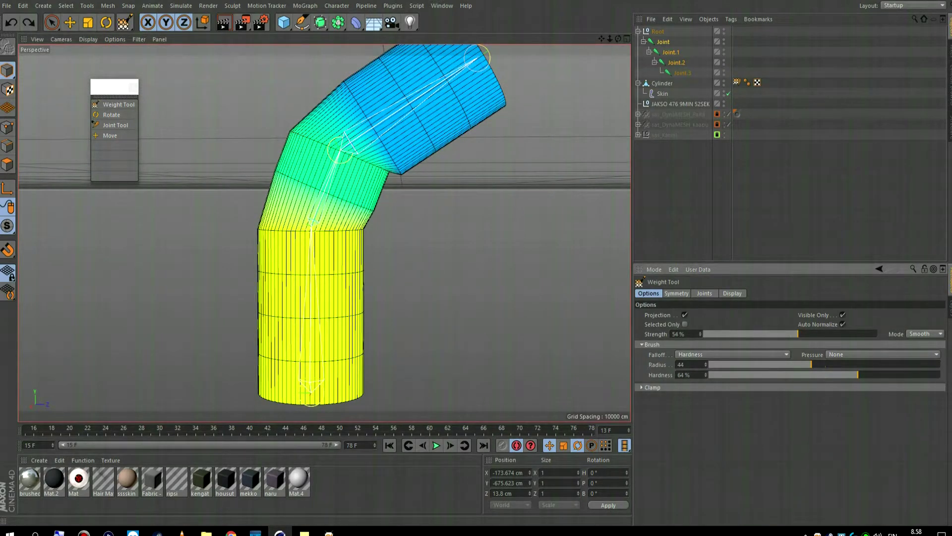
alt+drag(365, 187, 362, 204)
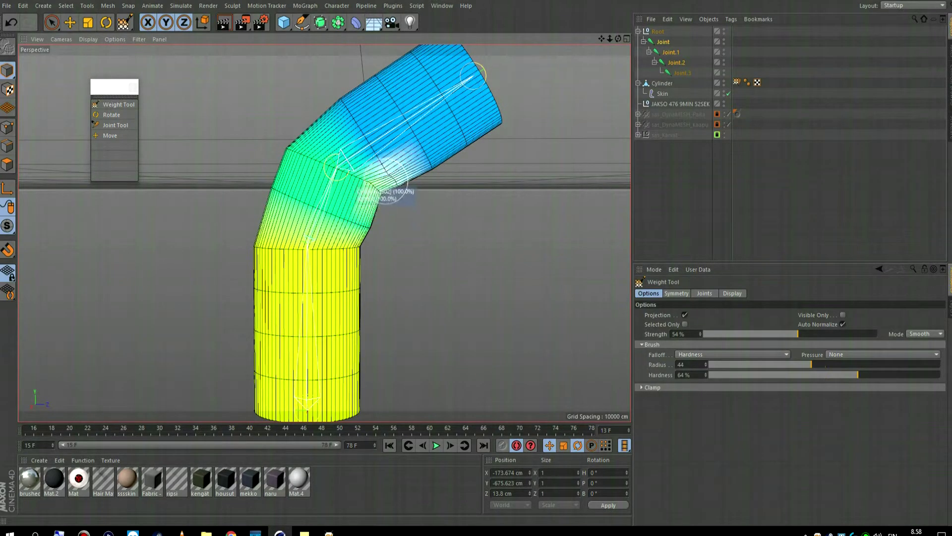
mouse_move(387, 201)
mouse_down()
mouse_move(423, 231)
mouse_move(392, 191)
mouse_up()
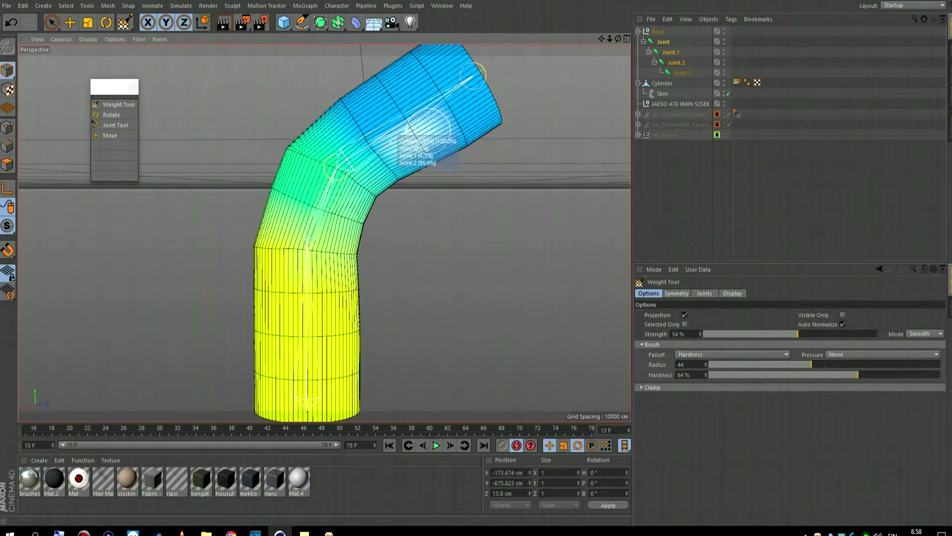
alt+drag(542, 207, 481, 230)
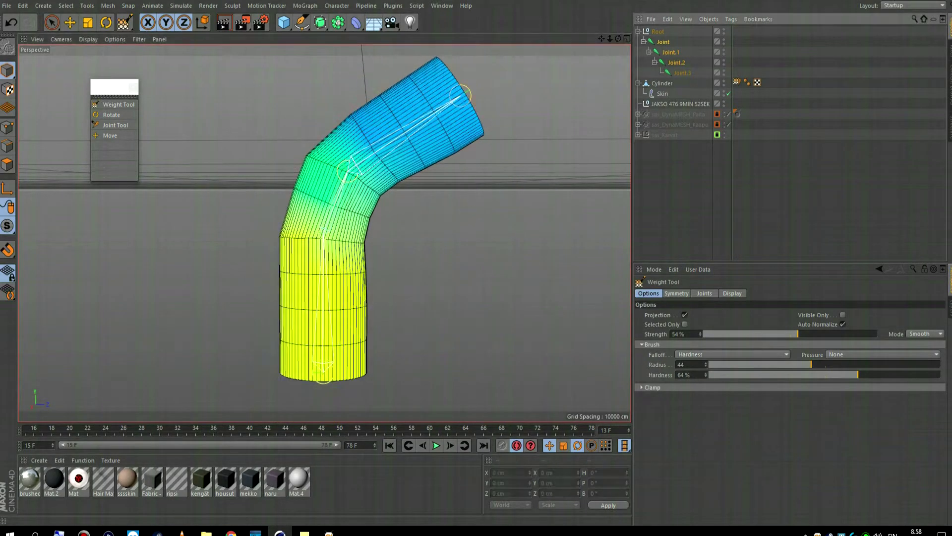
Check Joint.1's weights, and rotate Joint.2 to bend the cylinder's upper part the opposite way, to a pitch of about 70°.
click(670, 52)
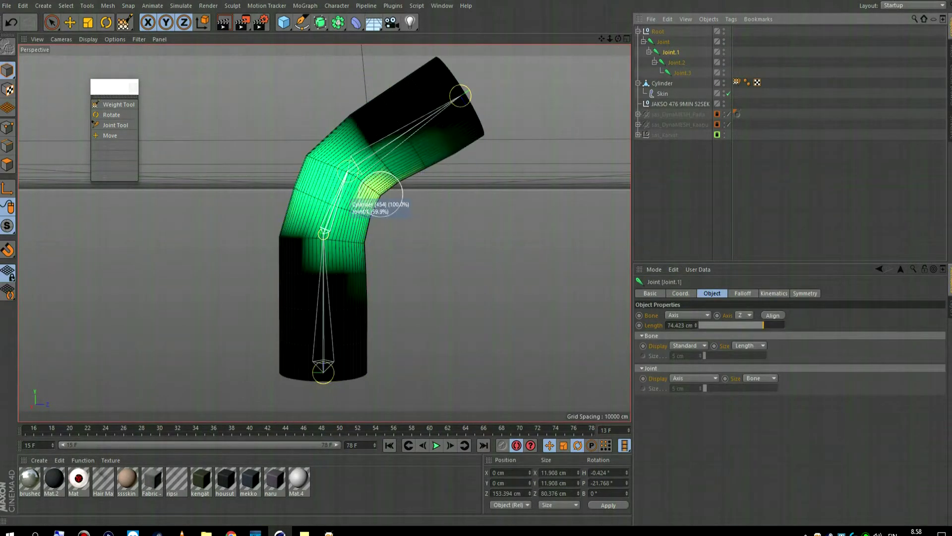
key(r)
drag(380, 222, 351, 181)
click(356, 174)
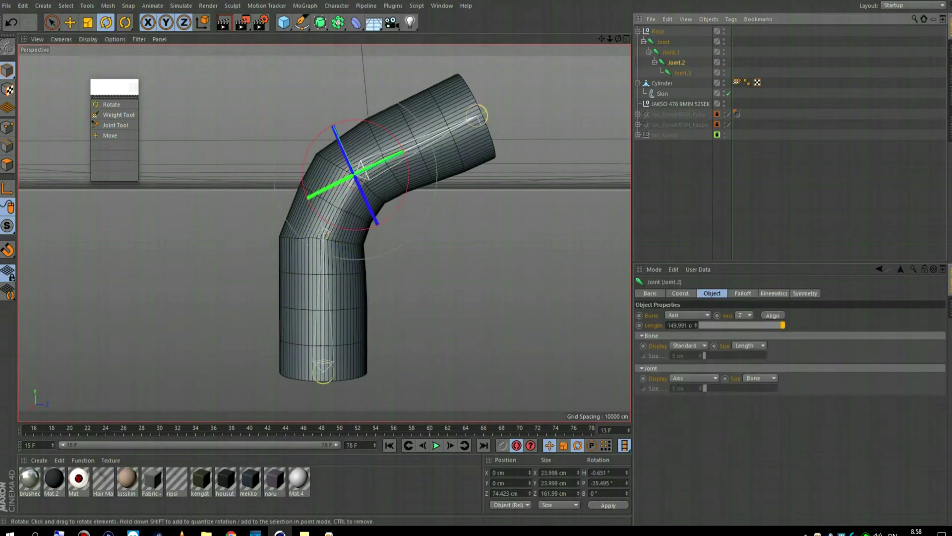
drag(408, 171, 362, 118)
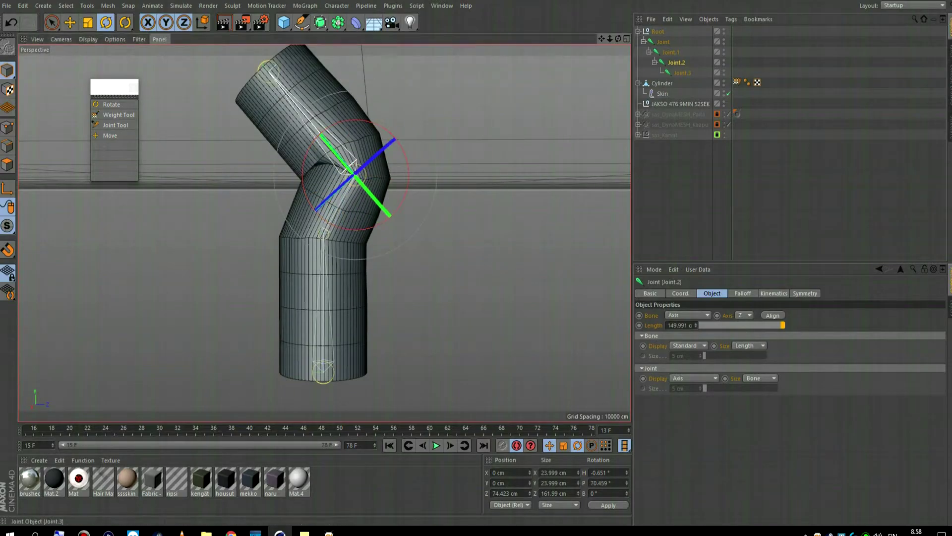
click(682, 73)
Open the base jump C4D scene from the 2017.09.04 UE4 cartoon champ folder inside Cinema4D's filut folder.
click(7, 5)
click(29, 31)
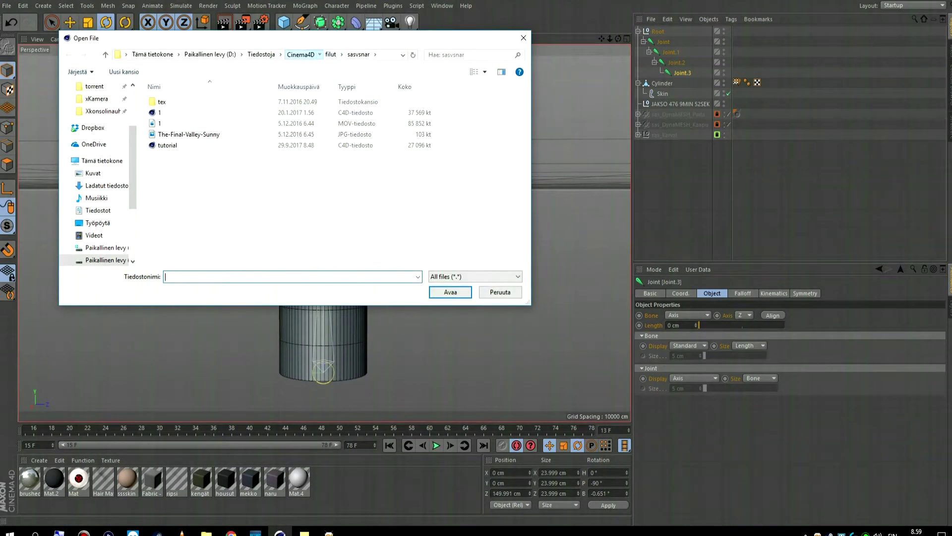
click(300, 54)
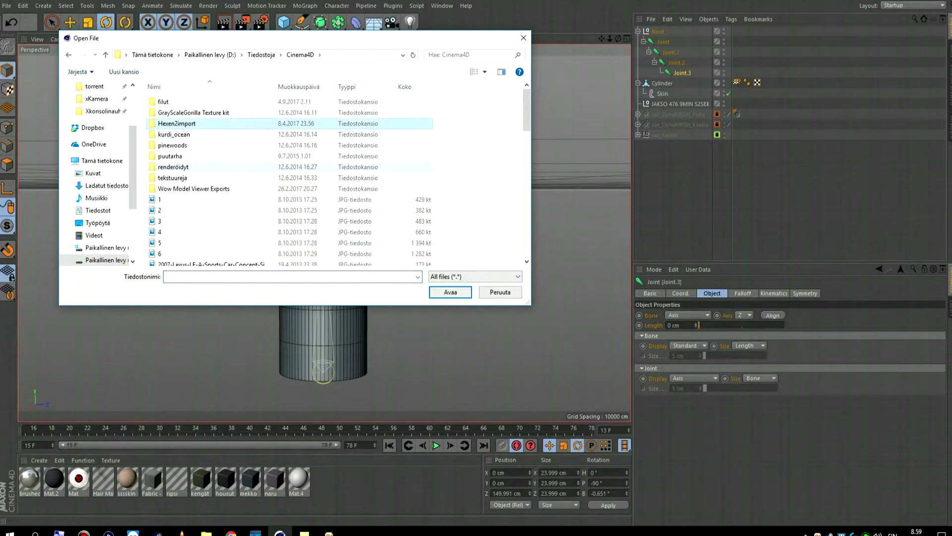
double_click(169, 102)
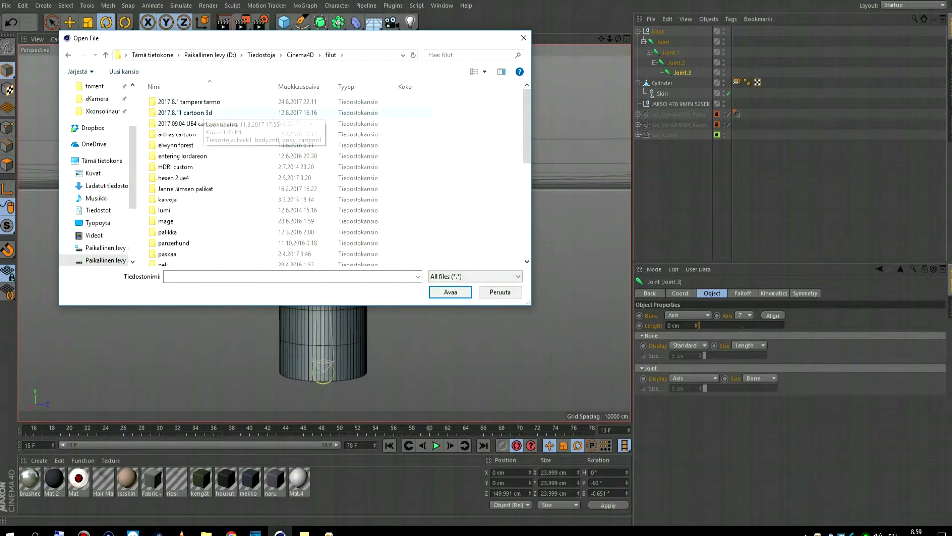
double_click(199, 123)
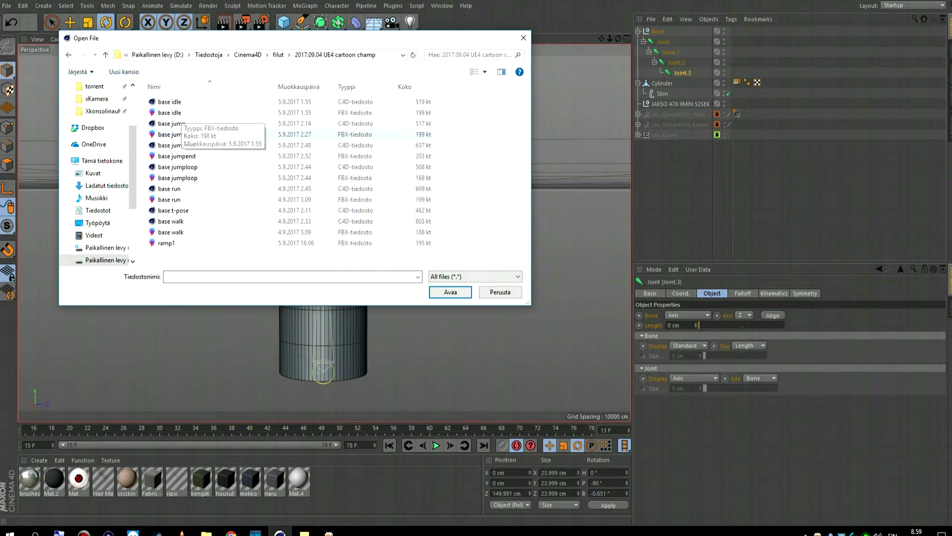
double_click(171, 123)
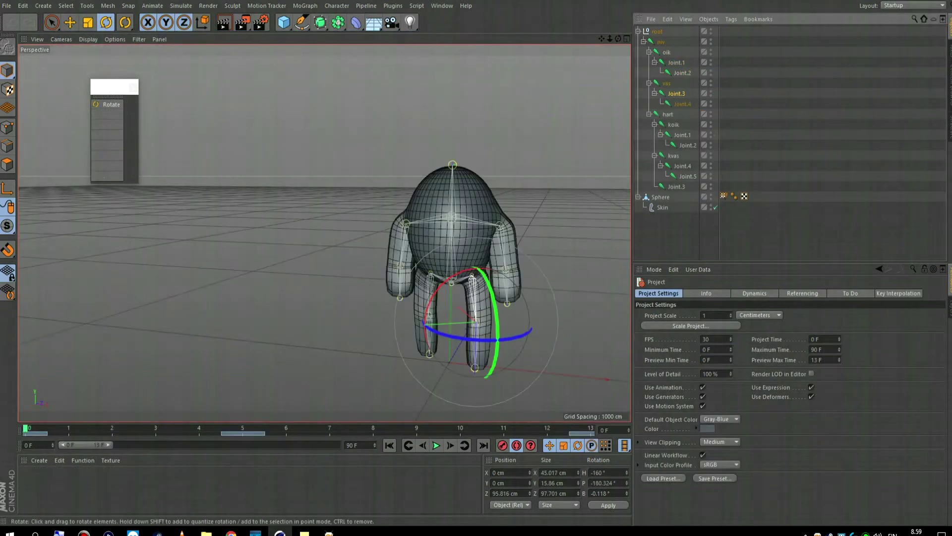
Play back the rigged character's animation and stop it at frame 0.
key(F8)
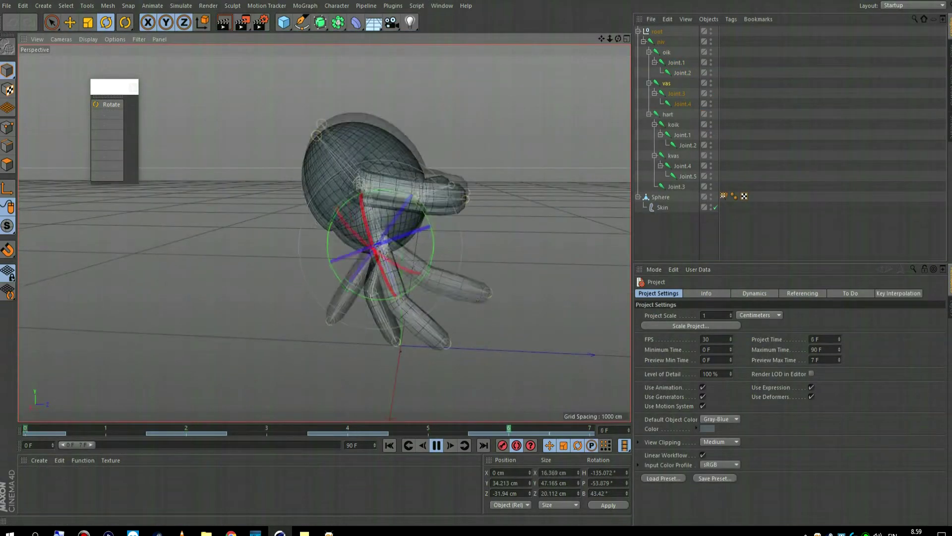
key(F8)
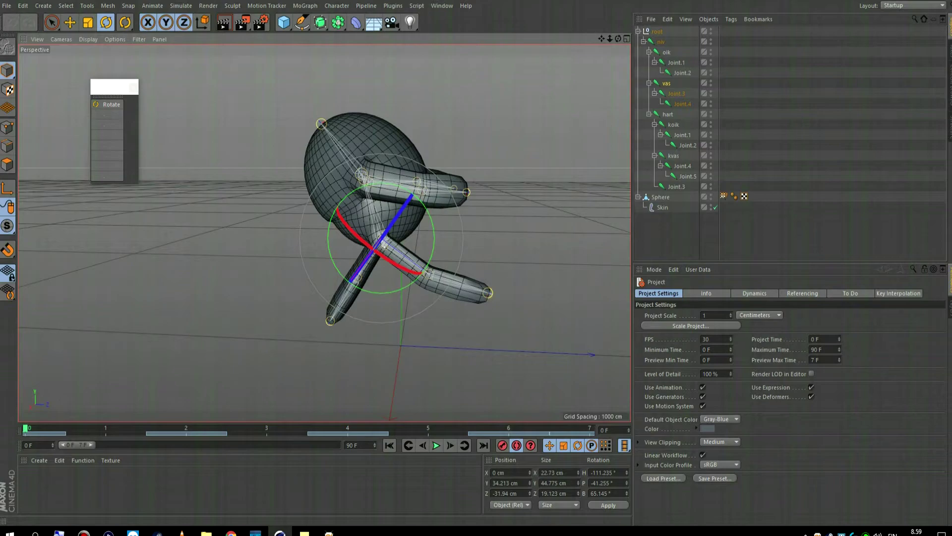
key(F8)
key(F6)
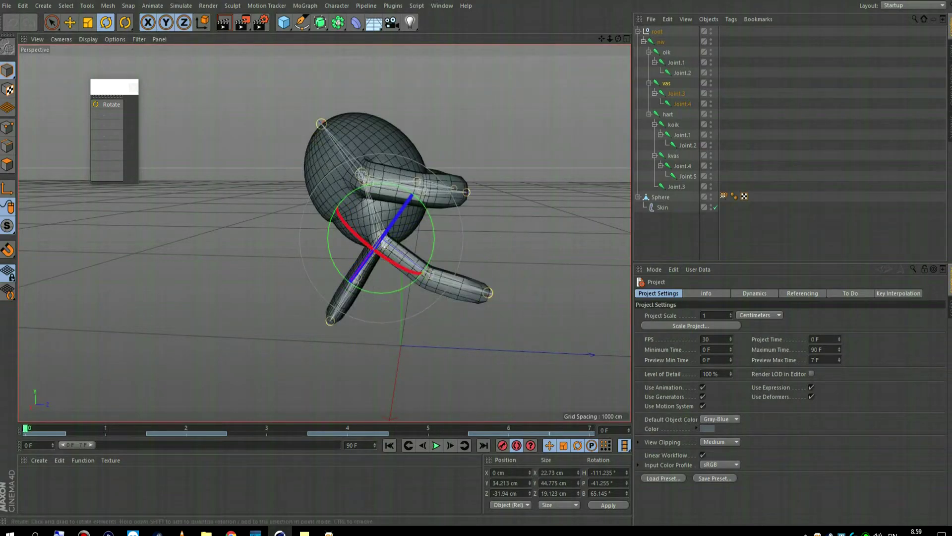
Activate the Weight Tool and examine the weights of the leg joints vas and Joint.3 on the character.
click(266, 6)
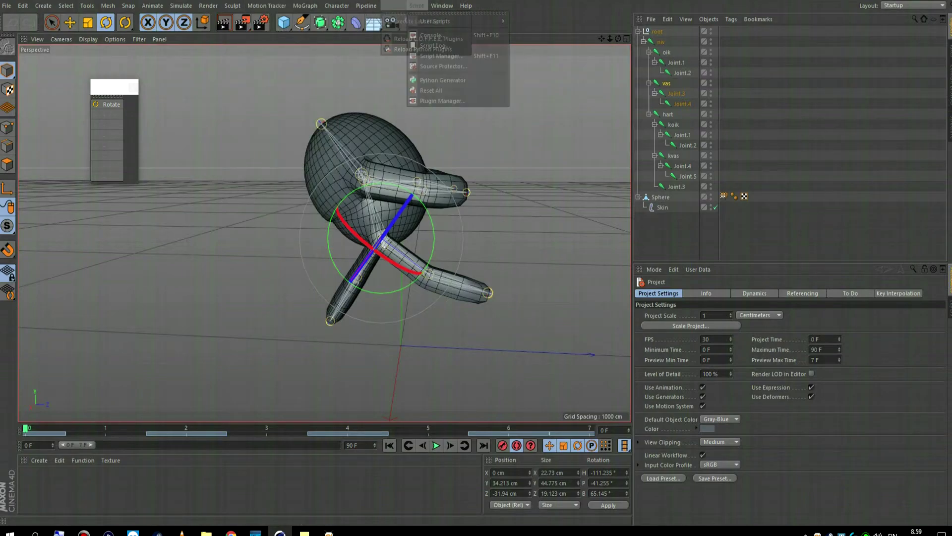
mouse_move(305, 5)
mouse_move(337, 6)
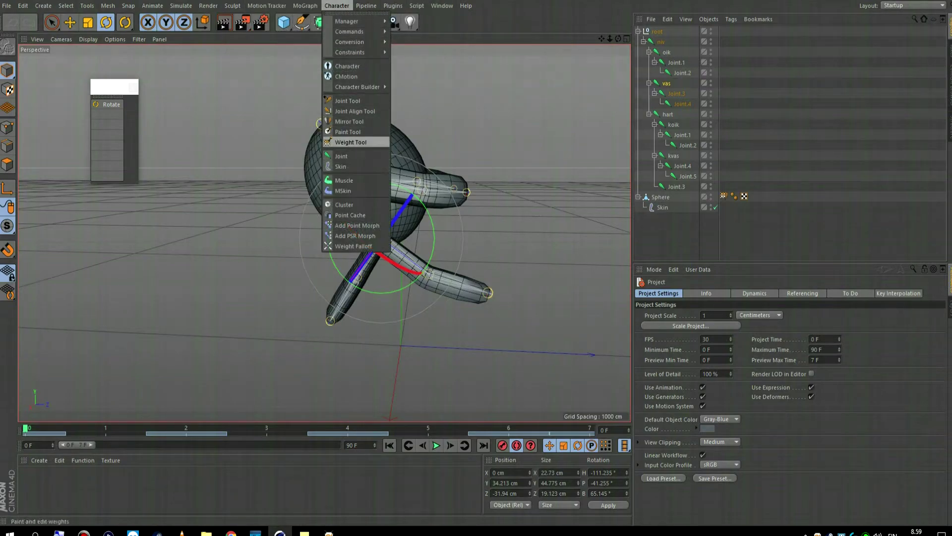
click(347, 142)
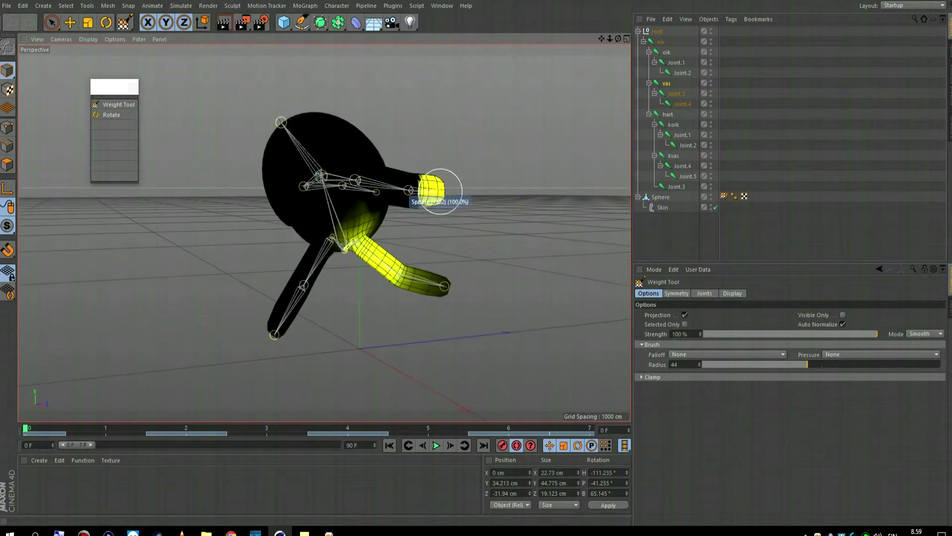
click(677, 93)
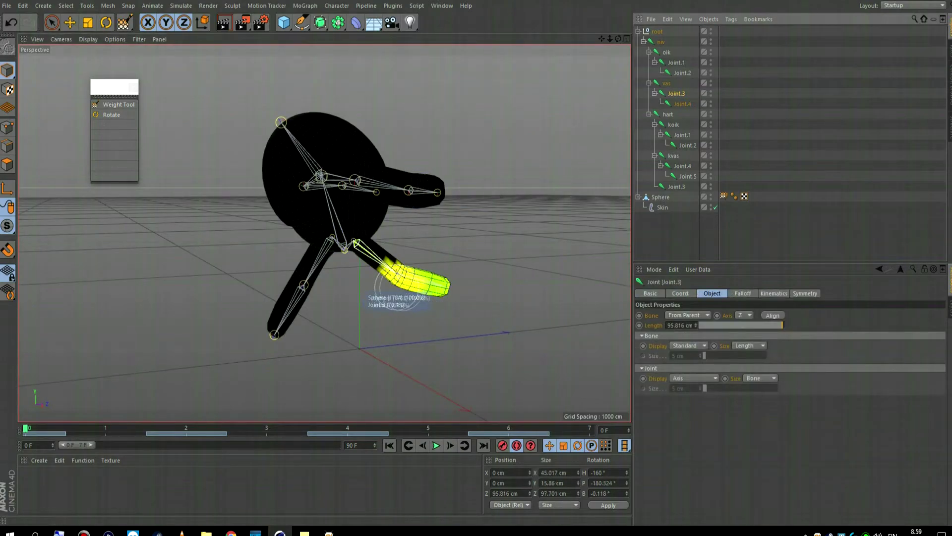
click(356, 243)
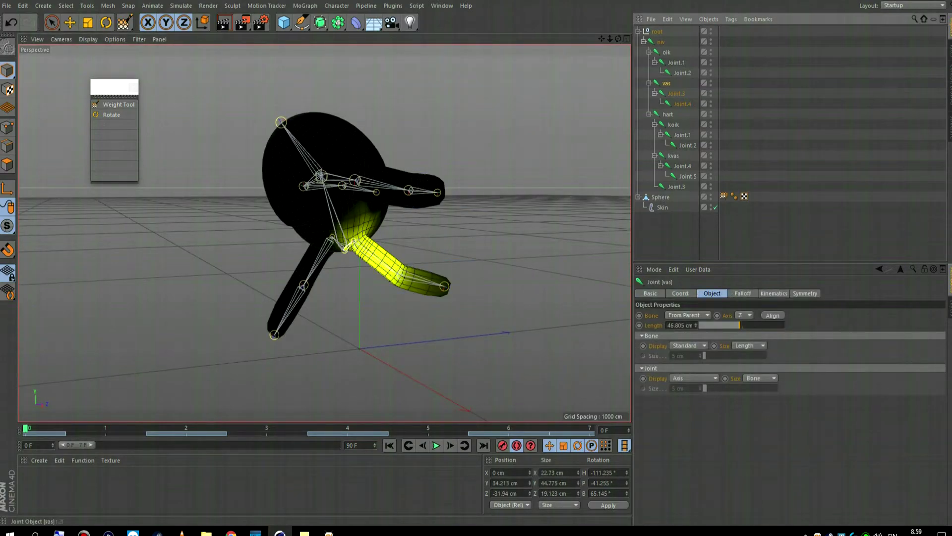
Examine how the weights of the vas and oik legs, the arm's Joint.4 and the head's Joint.3 spread over the body.
mouse_move(350, 218)
alt+mouse_down()
mouse_move(305, 241)
mouse_move(287, 232)
alt+mouse_up()
mouse_move(387, 228)
mouse_down()
mouse_move(364, 248)
mouse_move(371, 253)
mouse_move(362, 206)
mouse_up()
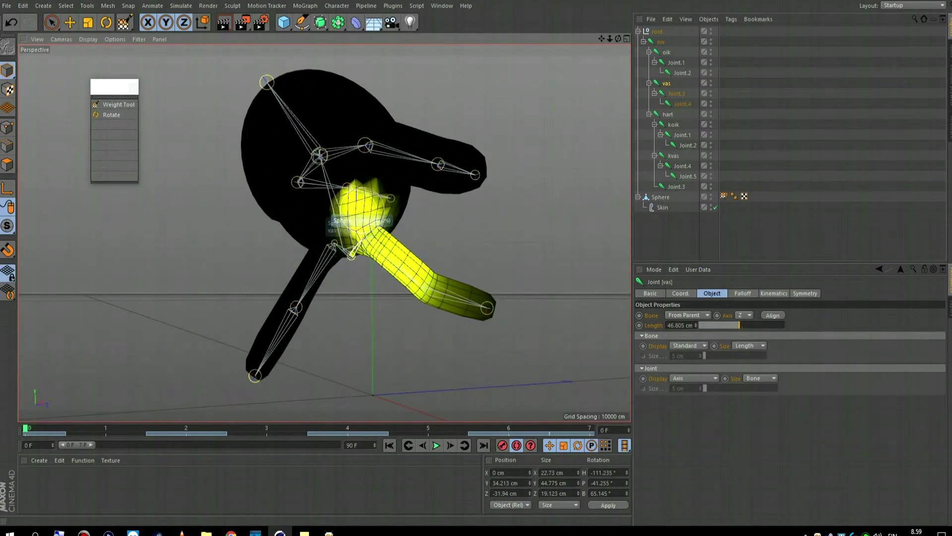
click(351, 253)
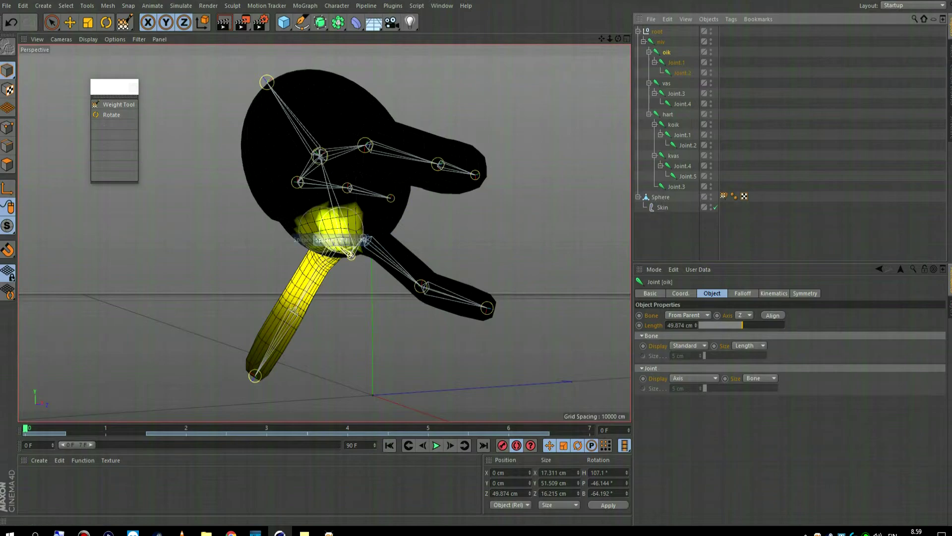
click(309, 167)
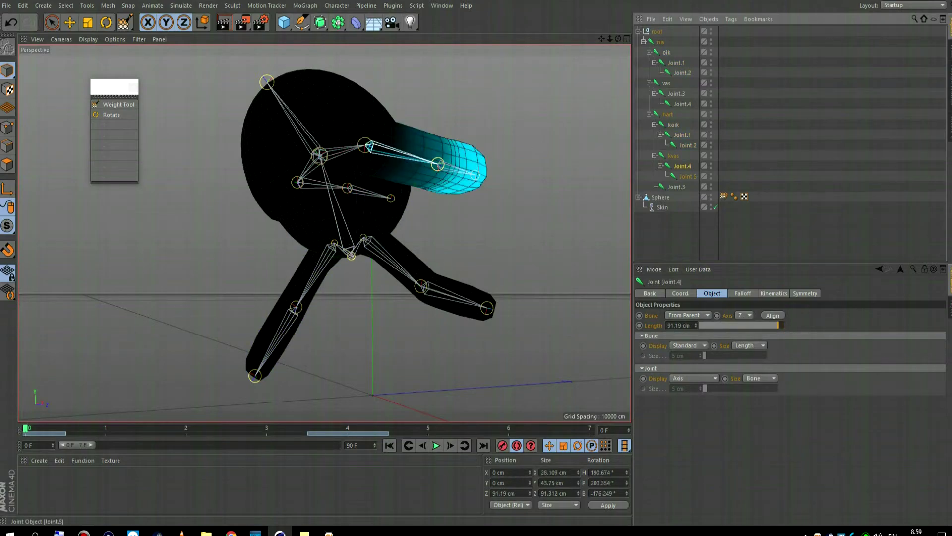
click(457, 170)
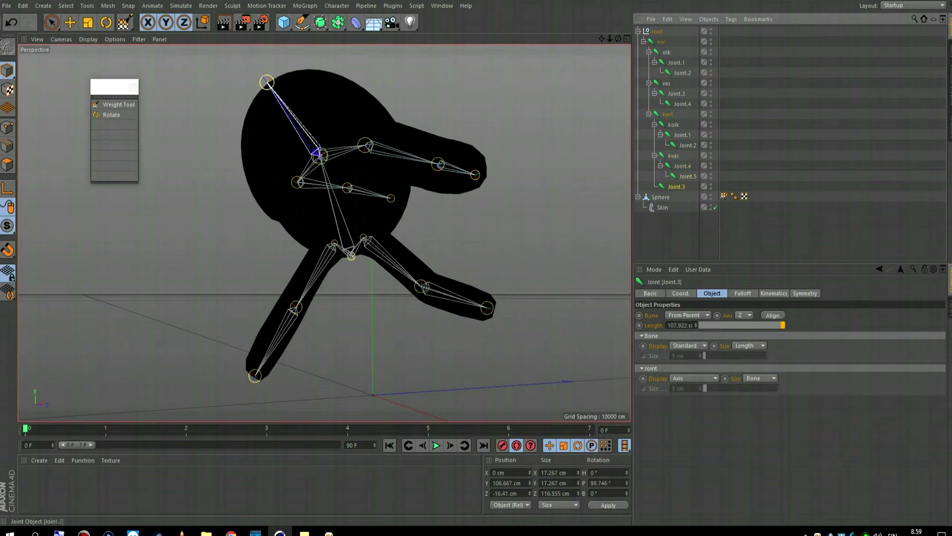
Select all rig objects to display every joint's weights together, and play the animation with the weight colours showing.
click(335, 204)
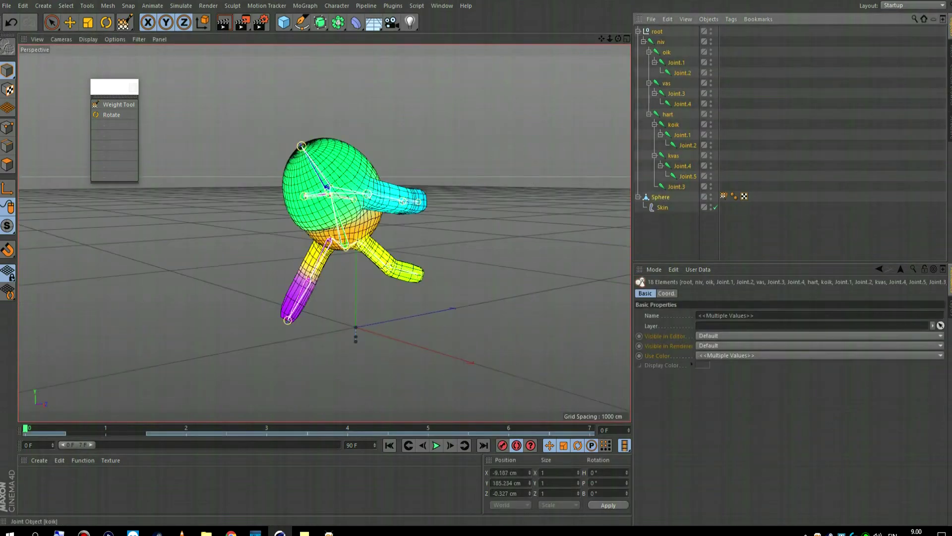
alt+drag(529, 175, 471, 302)
scroll(335, 220, down, 5)
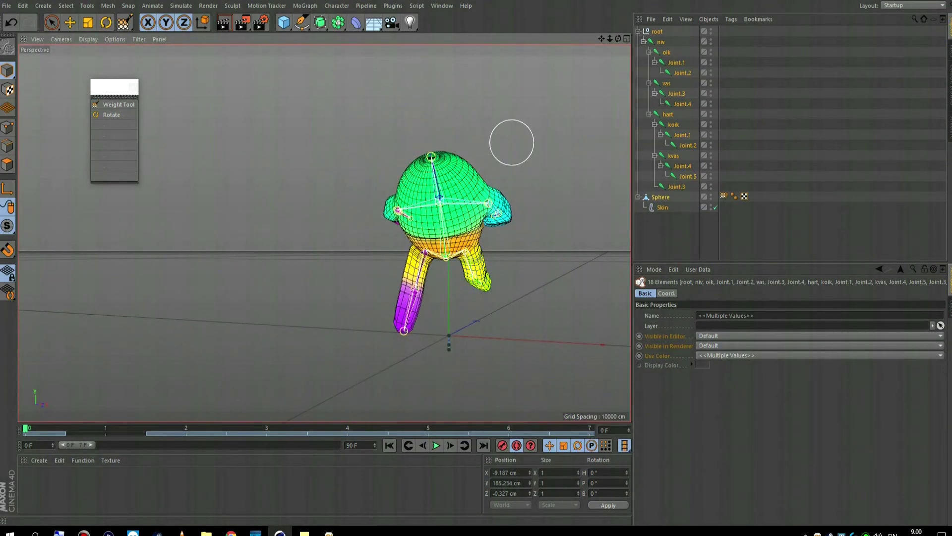
alt+drag(481, 243, 392, 233)
click(436, 445)
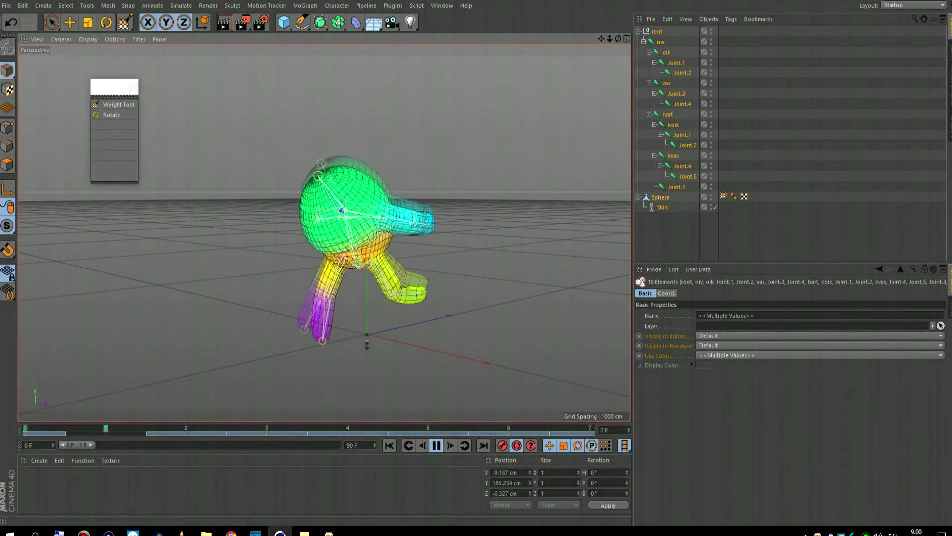